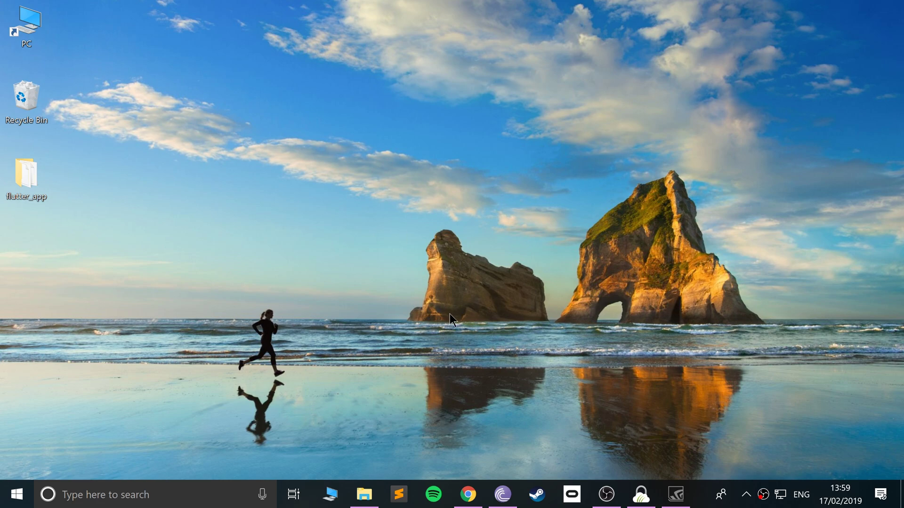
Launch Google Chrome from the taskbar on a new tab.
{"action": "left_click", "coordinate": [468, 494]}
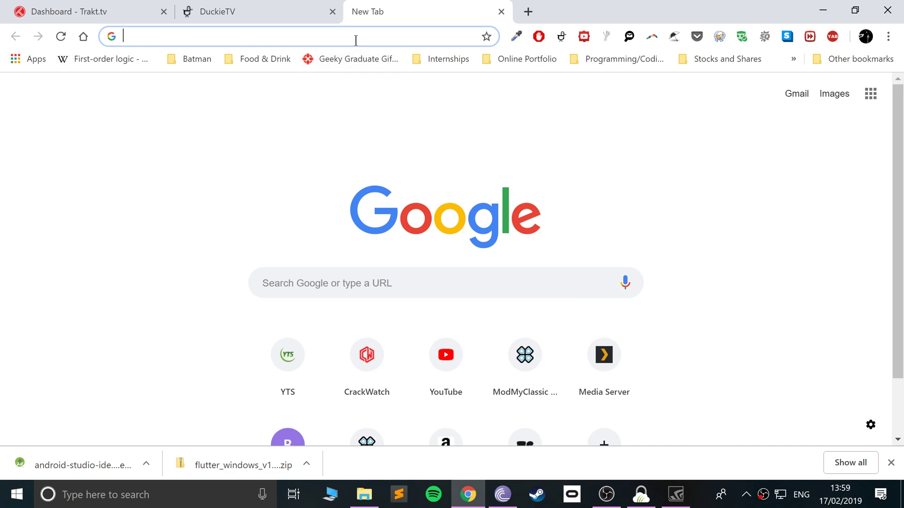
Search the web for 'flutter' and open the official Flutter website.
{"action": "type", "text": "flutter"}
{"action": "key", "text": "Return"}
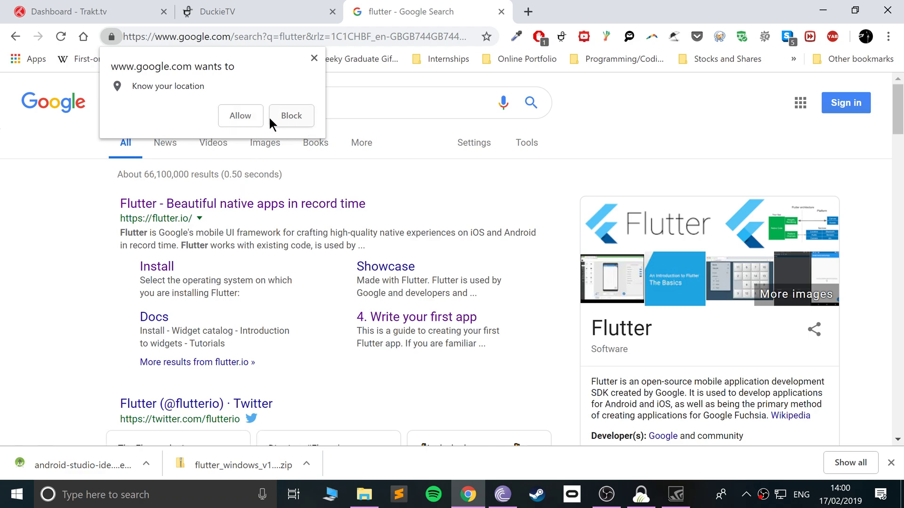
{"action": "left_click", "coordinate": [313, 57]}
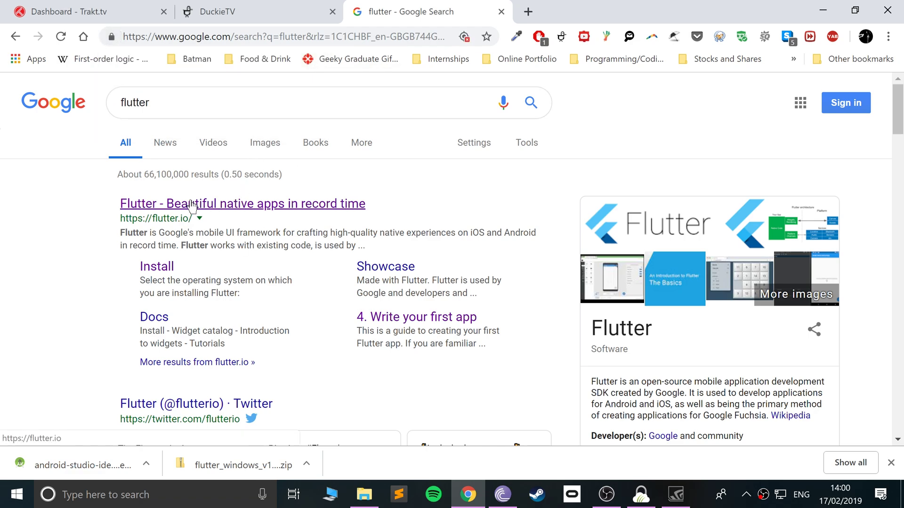
{"action": "left_click", "coordinate": [162, 205]}
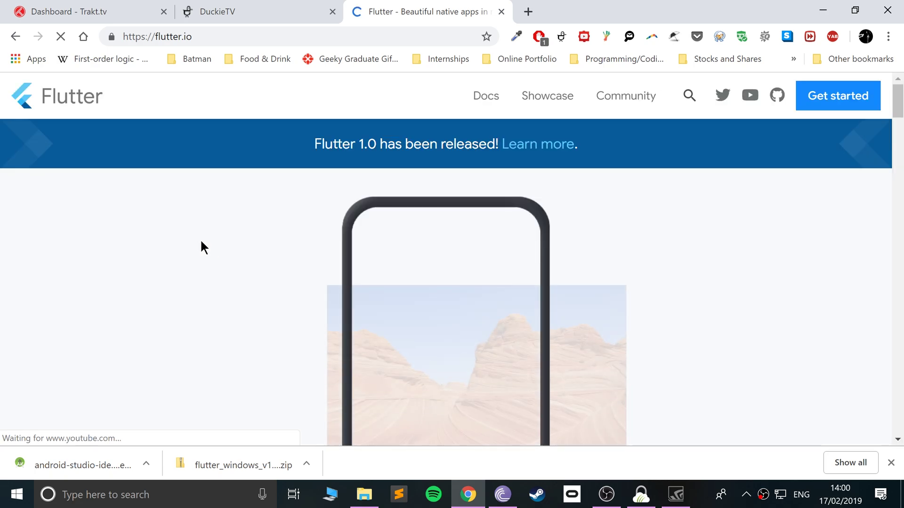
Go to Get started > Windows install guide and start the Flutter SDK zip download.
{"action": "left_click", "coordinate": [838, 97]}
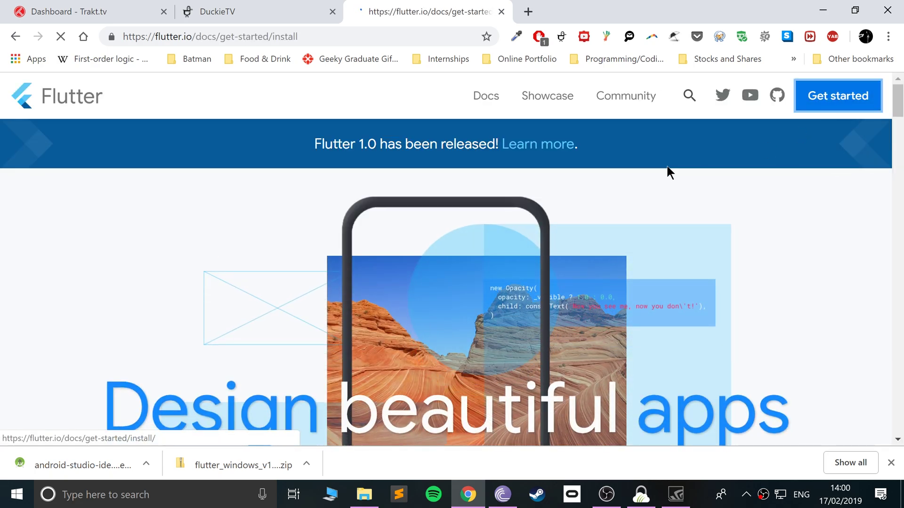
{"action": "scroll", "coordinate": [225, 349], "scroll_direction": "down", "scroll_amount": 4}
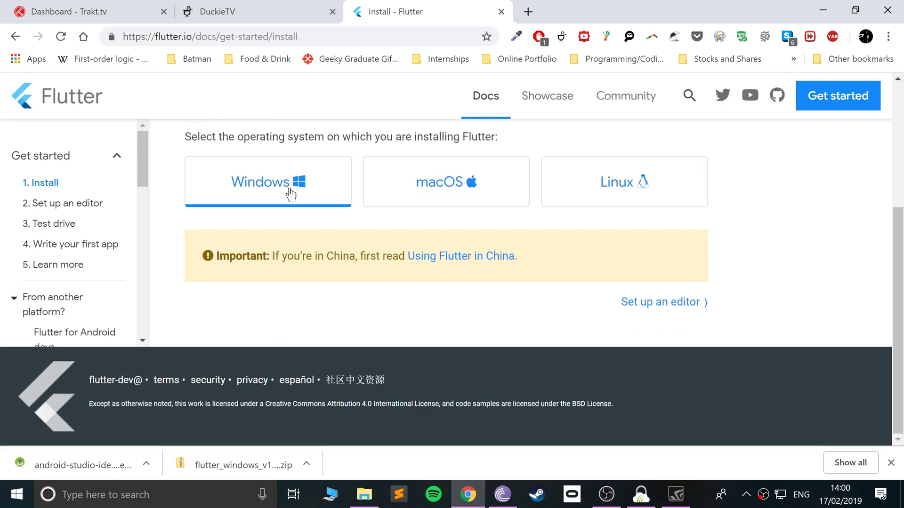
{"action": "left_click", "coordinate": [281, 190]}
{"action": "scroll", "coordinate": [292, 235], "scroll_direction": "down", "scroll_amount": 5}
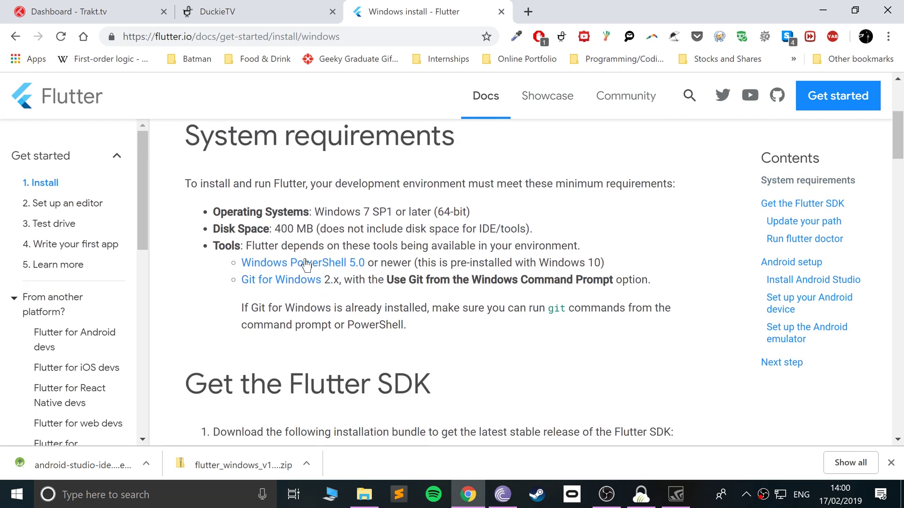
{"action": "scroll", "coordinate": [300, 272], "scroll_direction": "down", "scroll_amount": 4}
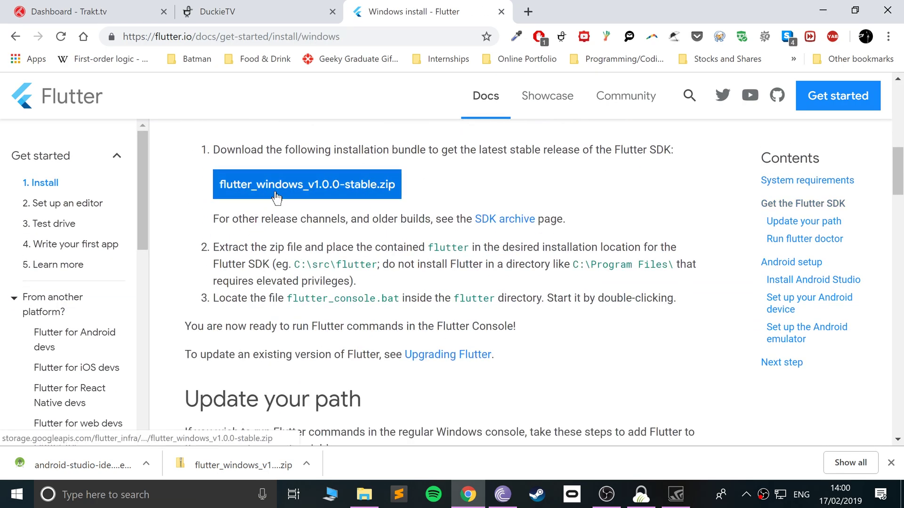
{"action": "left_click", "coordinate": [262, 186]}
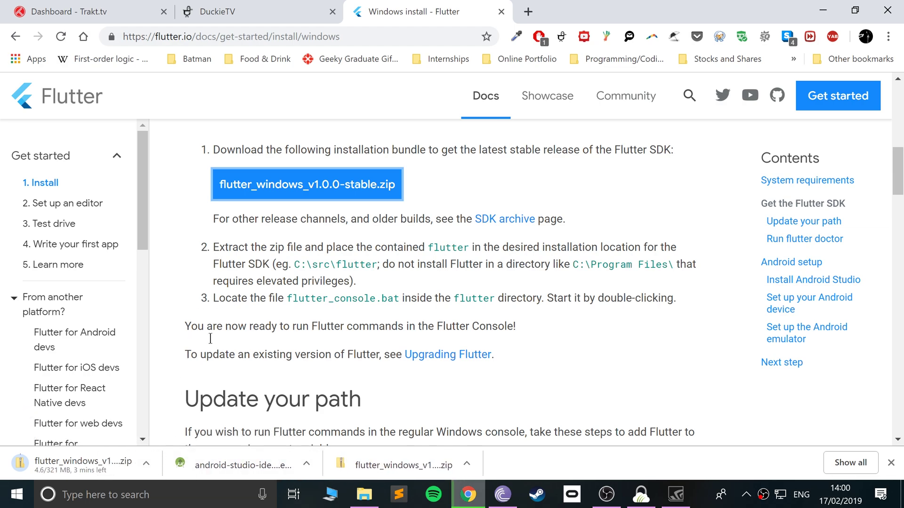
Cancel the duplicate Flutter zip download and switch to File Explorer.
{"action": "left_click", "coordinate": [145, 457]}
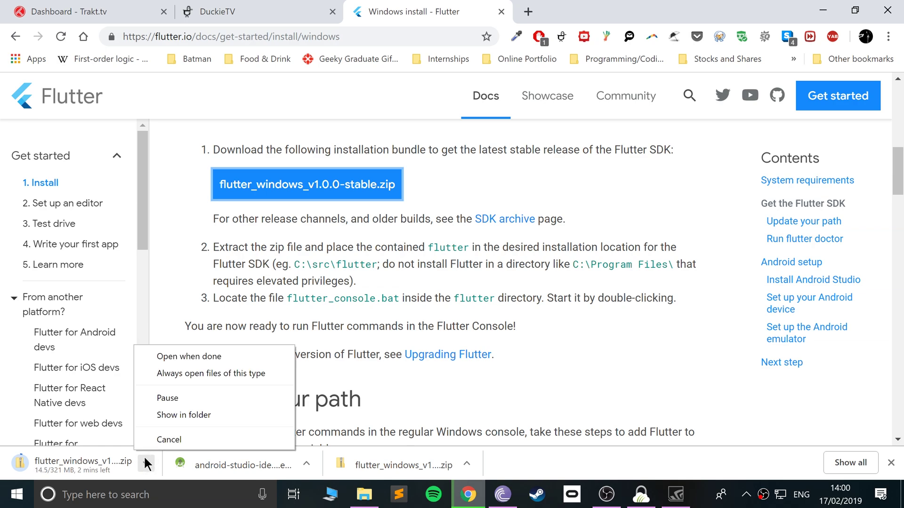
{"action": "left_click", "coordinate": [164, 441]}
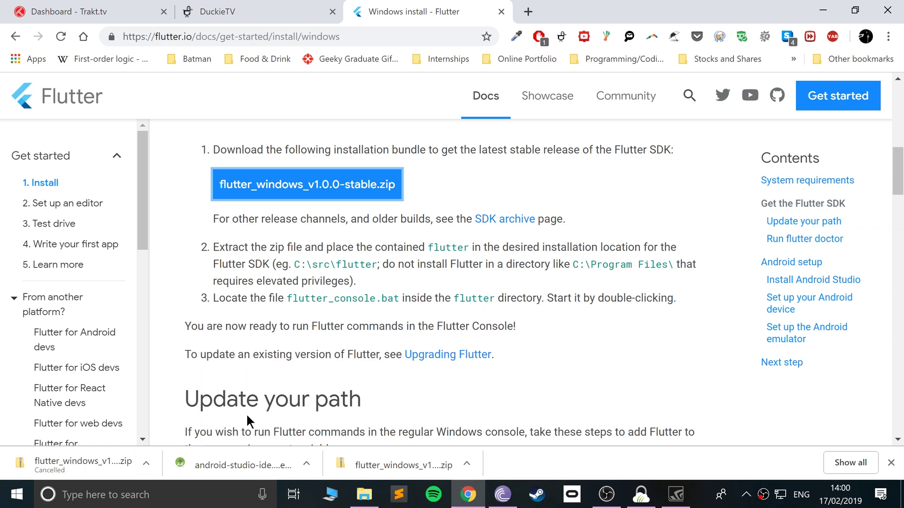
{"action": "left_click", "coordinate": [364, 495]}
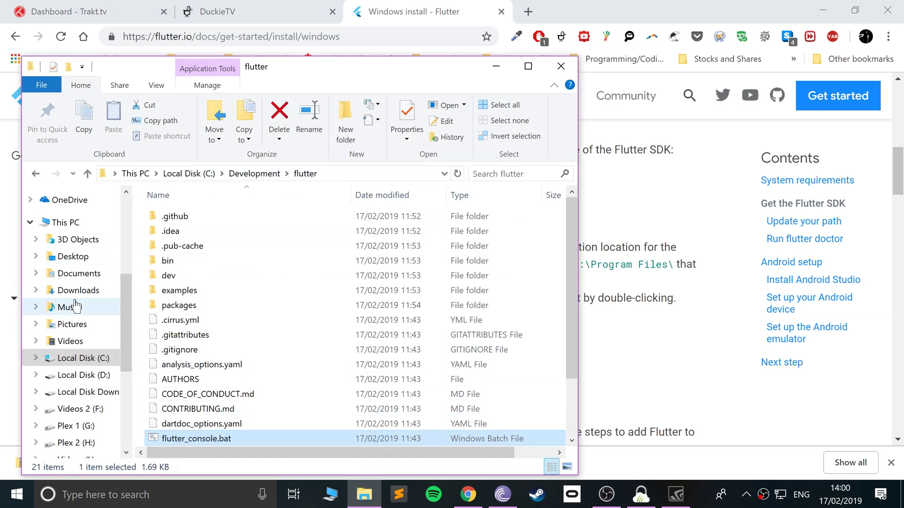
Open E:\Chrome and back out of Extract All on the Flutter SDK zip.
{"action": "left_click", "coordinate": [73, 393]}
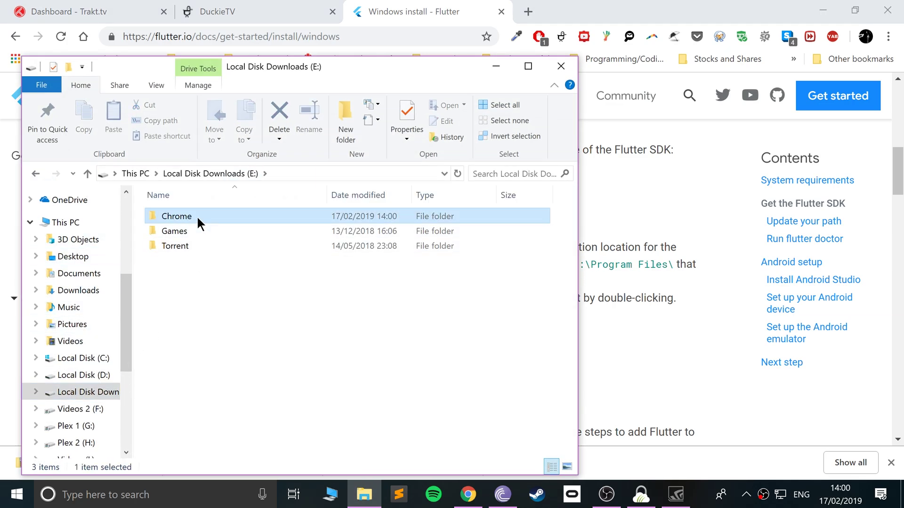
{"action": "double_click", "coordinate": [196, 215]}
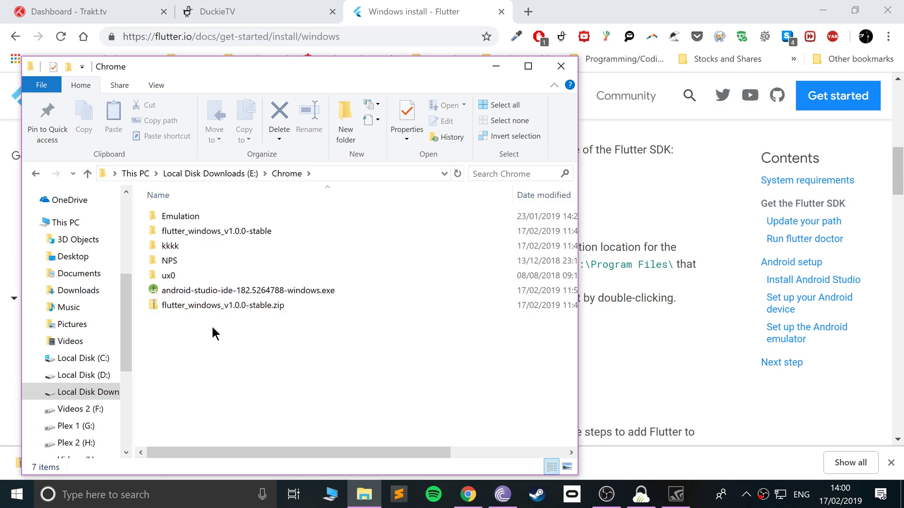
{"action": "left_click", "coordinate": [187, 305]}
{"action": "right_click", "coordinate": [186, 309]}
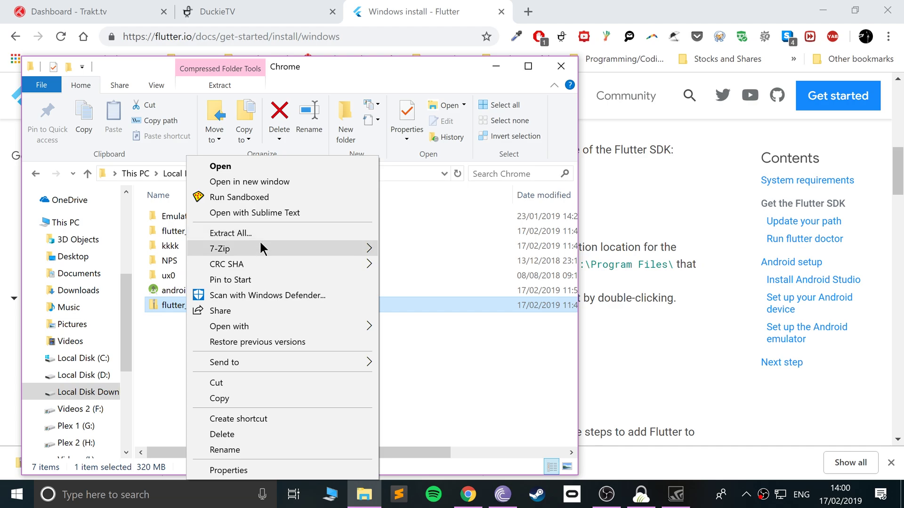
{"action": "left_click", "coordinate": [239, 232]}
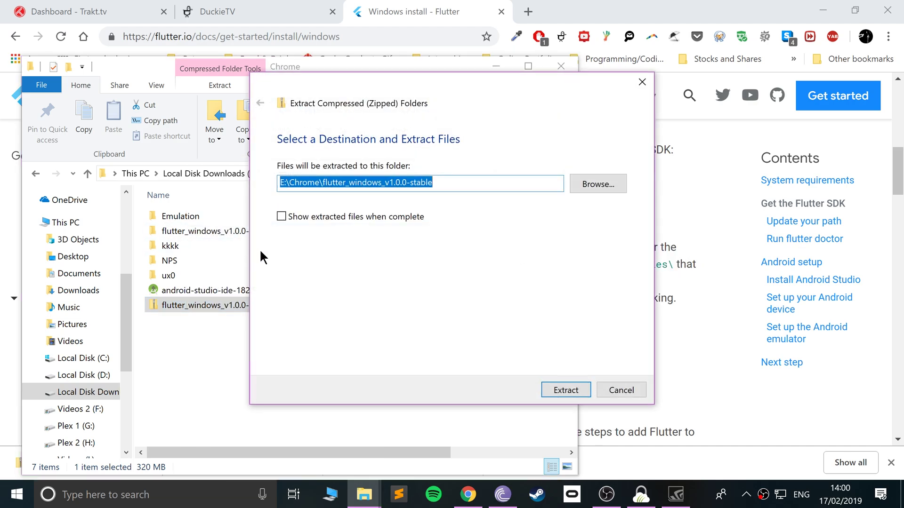
{"action": "left_click", "coordinate": [620, 390]}
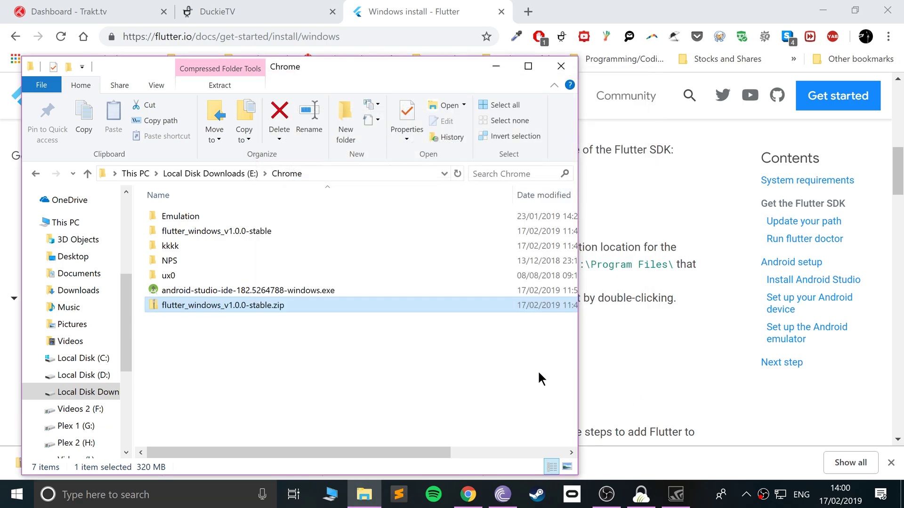
Copy the flutter folder from flutter_windows_v1.0.0-stable and go to Local Disk (C:).
{"action": "double_click", "coordinate": [203, 230]}
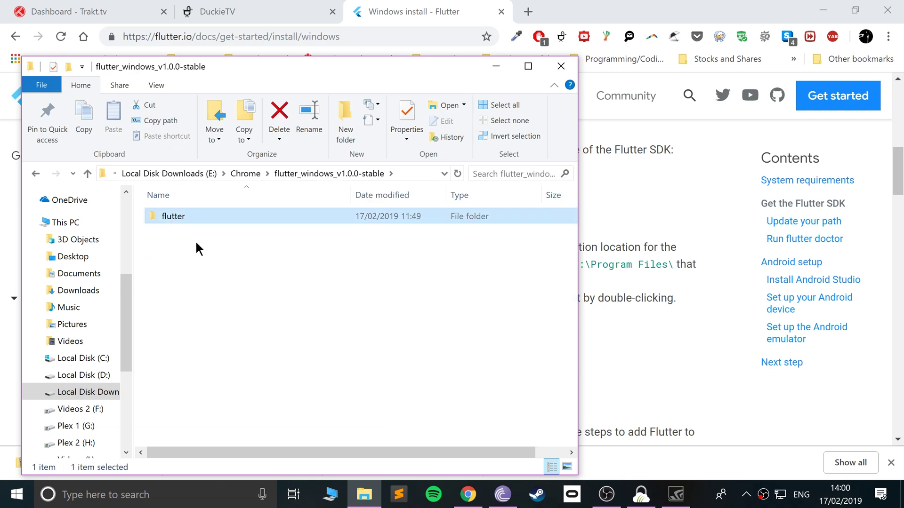
{"action": "double_click", "coordinate": [171, 219]}
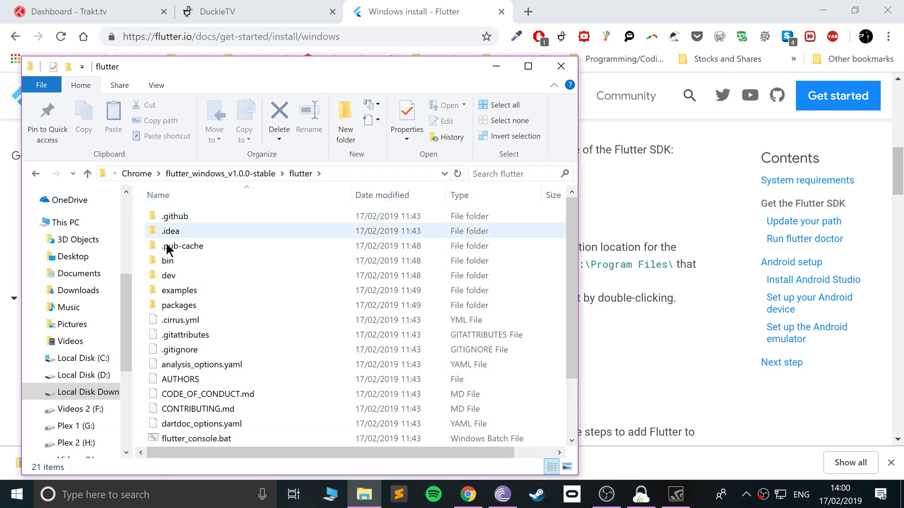
{"action": "left_click", "coordinate": [35, 174]}
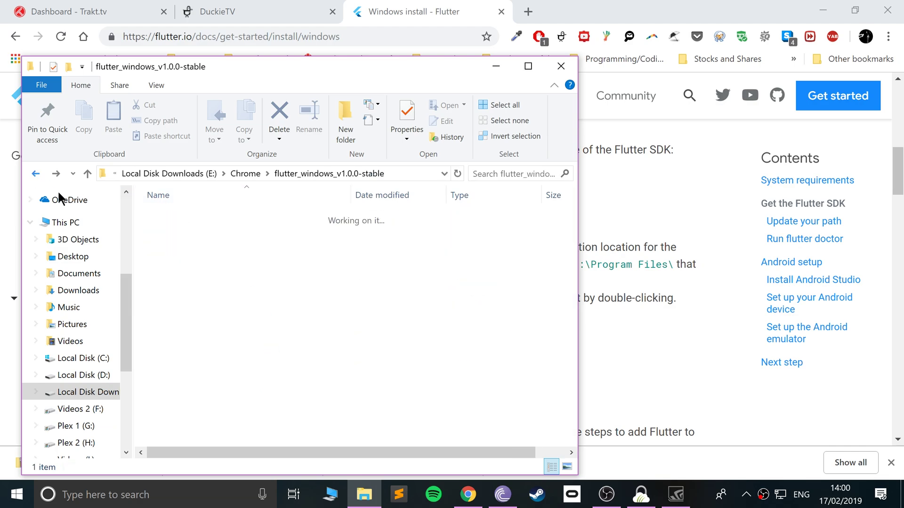
{"action": "key", "text": "ctrl+c"}
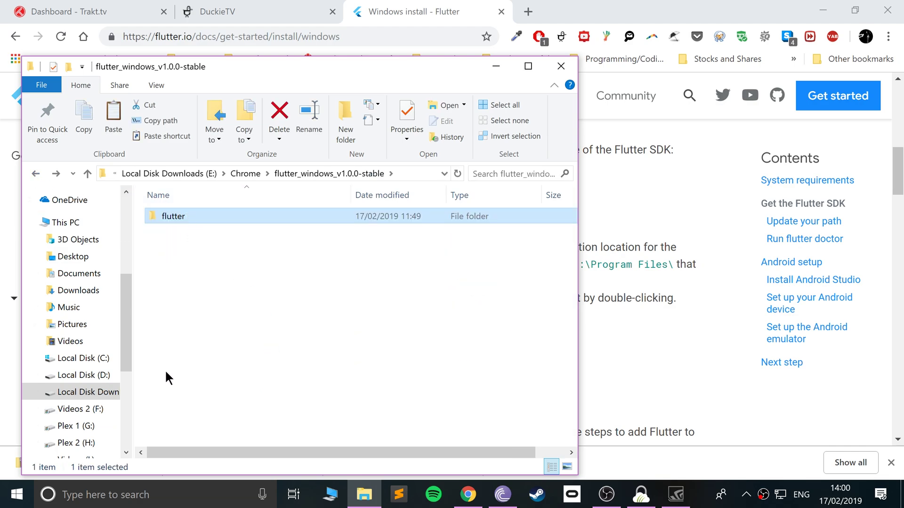
{"action": "left_click", "coordinate": [86, 359]}
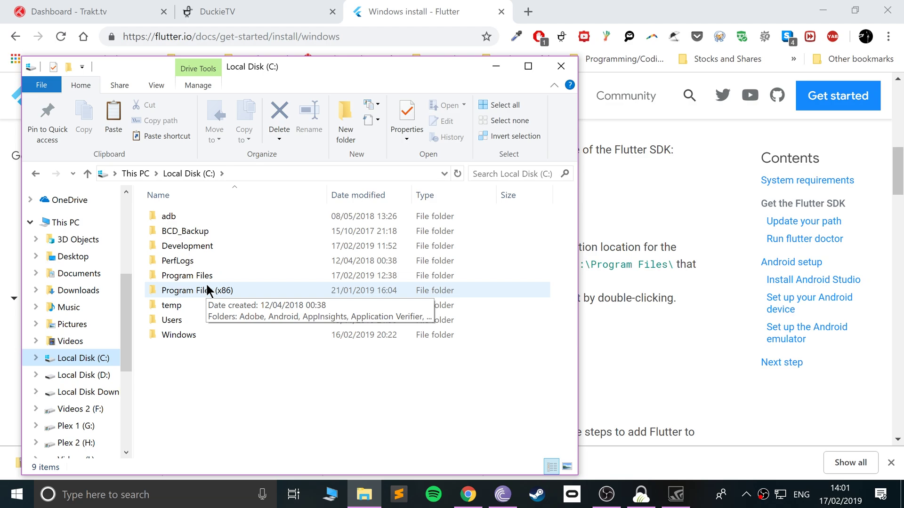
Open C:\Development\flutter and launch flutter_console.bat.
{"action": "double_click", "coordinate": [189, 246]}
{"action": "left_click_drag", "start_coordinate": [239, 253], "coordinate": [179, 207]}
{"action": "left_click", "coordinate": [173, 227]}
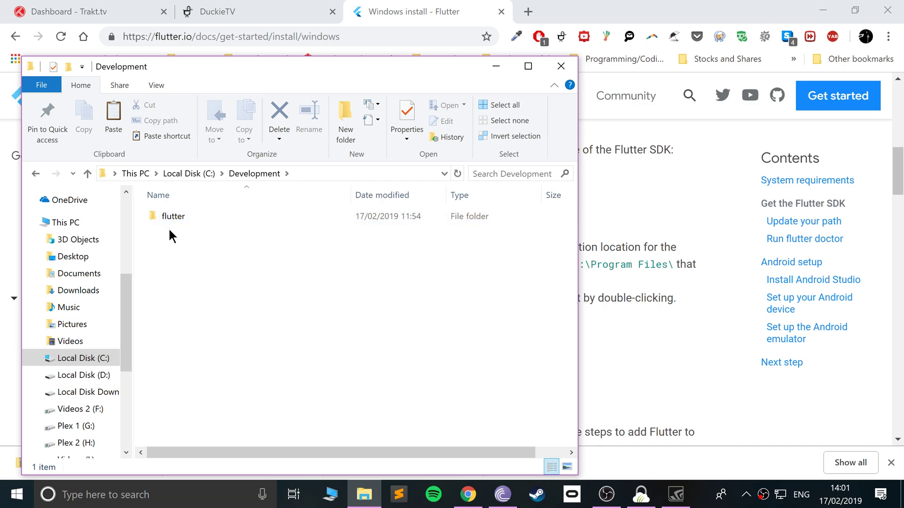
{"action": "double_click", "coordinate": [169, 228]}
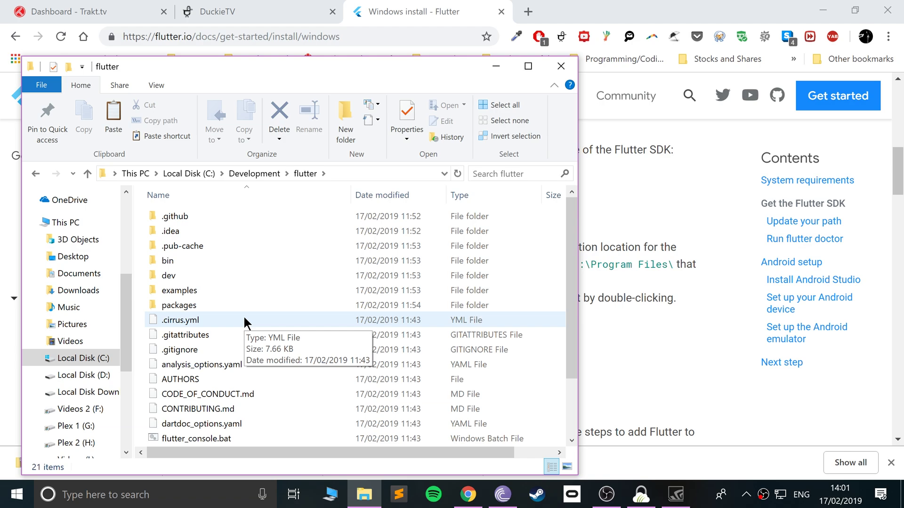
{"action": "scroll", "coordinate": [180, 377], "scroll_direction": "down", "scroll_amount": 2}
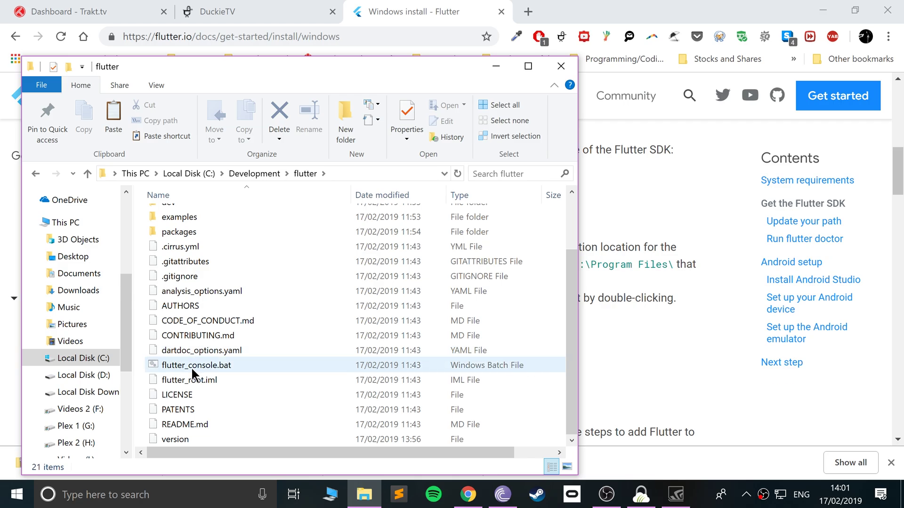
{"action": "double_click", "coordinate": [191, 366]}
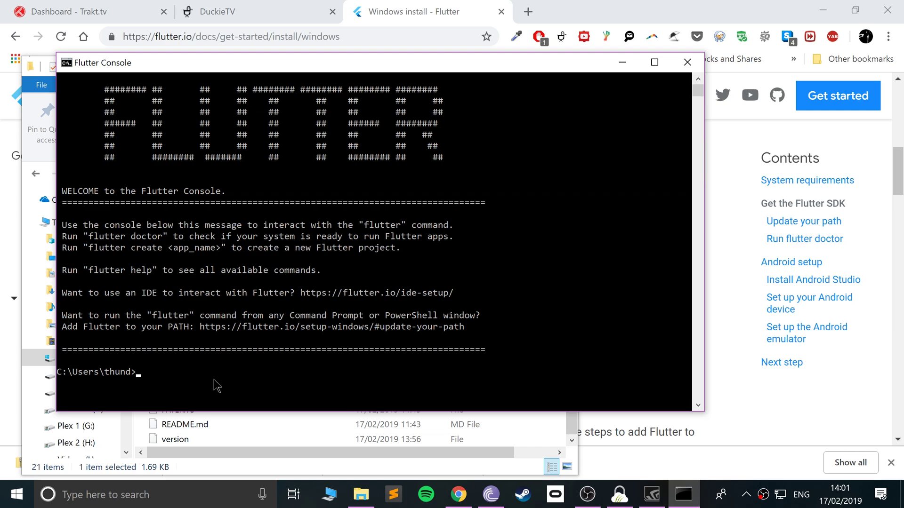
Close the Flutter Console and open Command Prompt from Start search.
{"action": "left_click_drag", "start_coordinate": [177, 328], "coordinate": [202, 329]}
{"action": "left_click", "coordinate": [202, 327]}
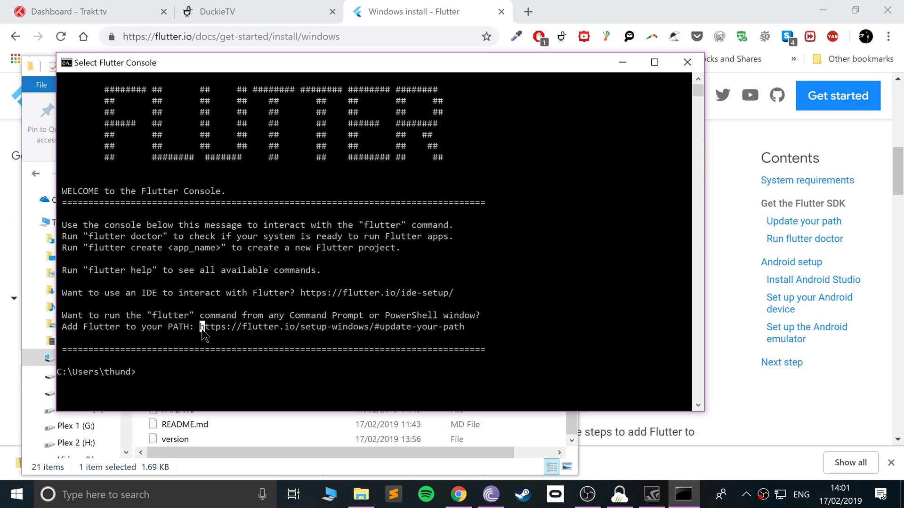
{"action": "left_click", "coordinate": [687, 62]}
{"action": "left_click", "coordinate": [2, 502]}
{"action": "type", "text": "comma"}
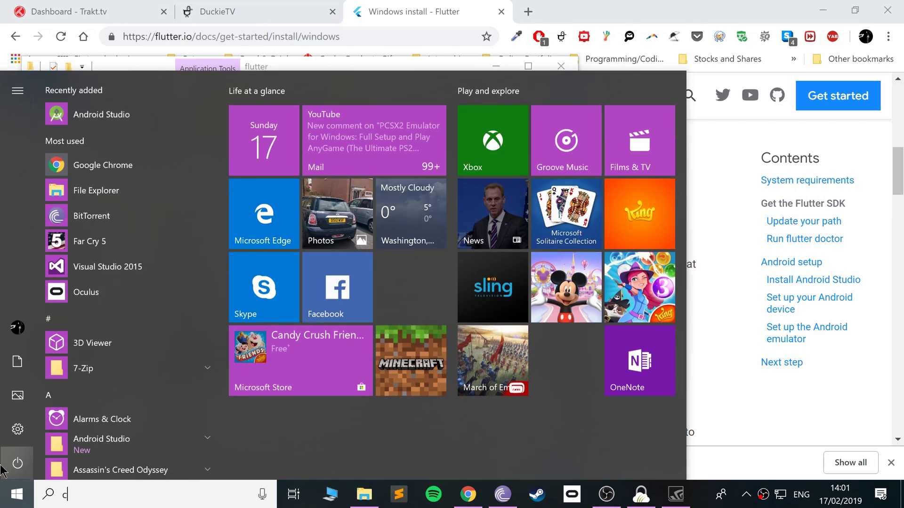
{"action": "key", "text": "Return"}
Run flutter, review its usage help, then close Command Prompt.
{"action": "type", "text": "flutet"}
{"action": "key", "text": "BackSpace"}
{"action": "key", "text": "BackSpace"}
{"action": "type", "text": "tter"}
{"action": "key", "text": "Return"}
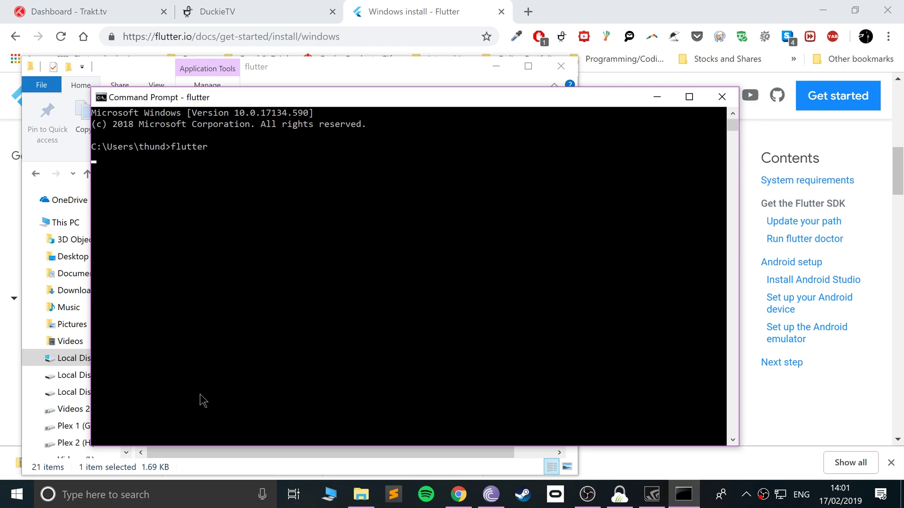
{"action": "scroll", "coordinate": [189, 195], "scroll_direction": "up", "scroll_amount": 15}
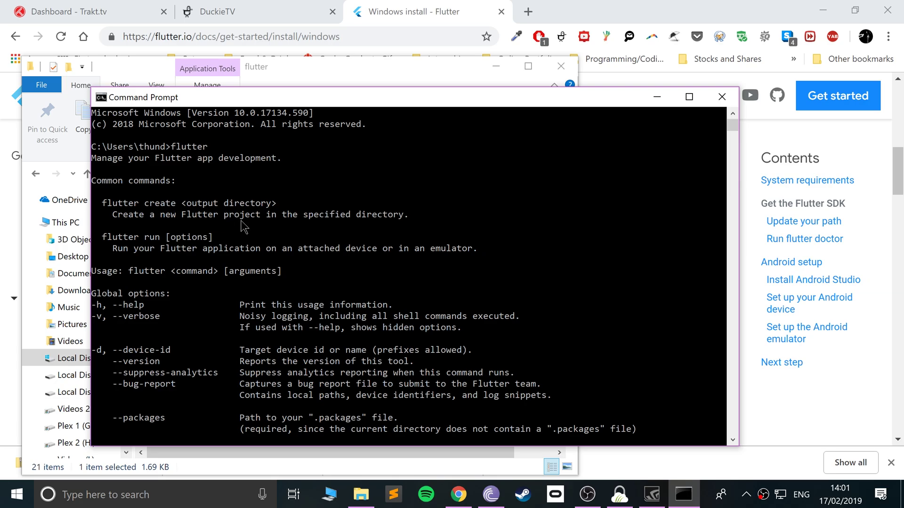
{"action": "scroll", "coordinate": [300, 300], "scroll_direction": "down", "scroll_amount": 15}
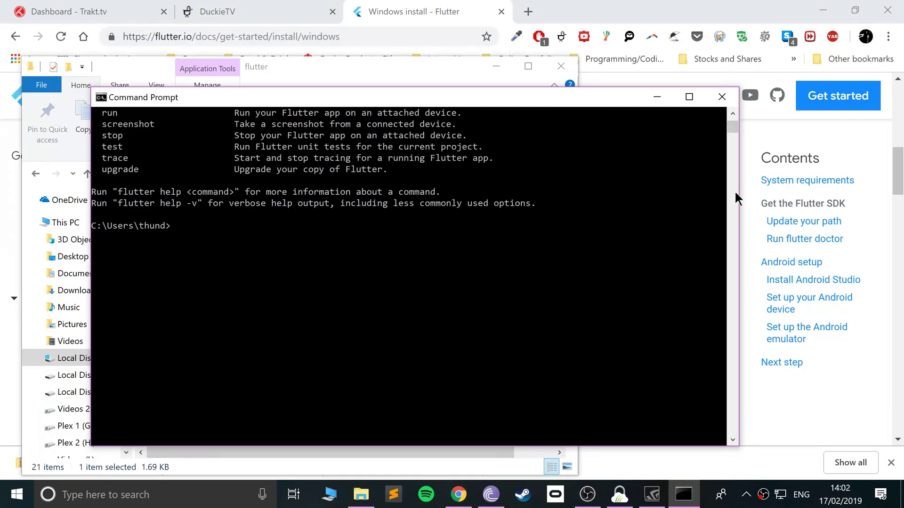
{"action": "left_click", "coordinate": [721, 97]}
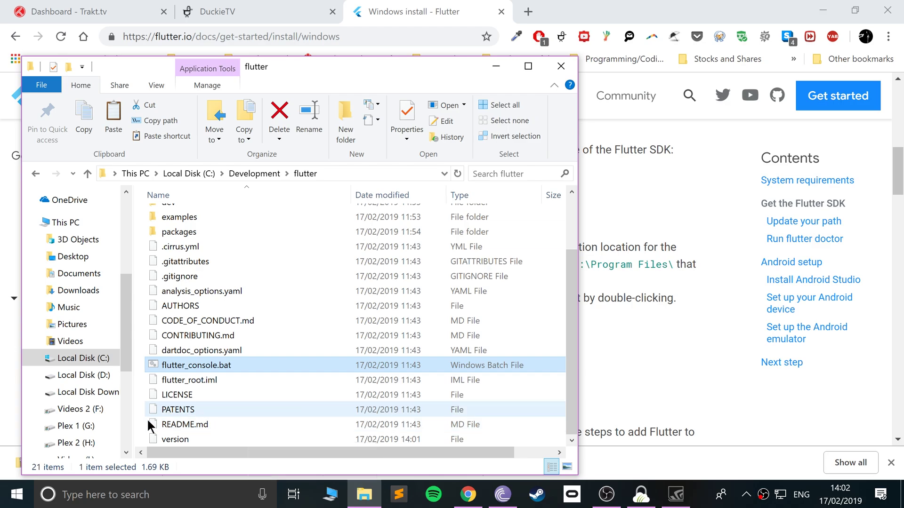
Open the user Path variable via 'env' search and delete its old C:\Development\flutter\bin entry.
{"action": "left_click", "coordinate": [3, 490]}
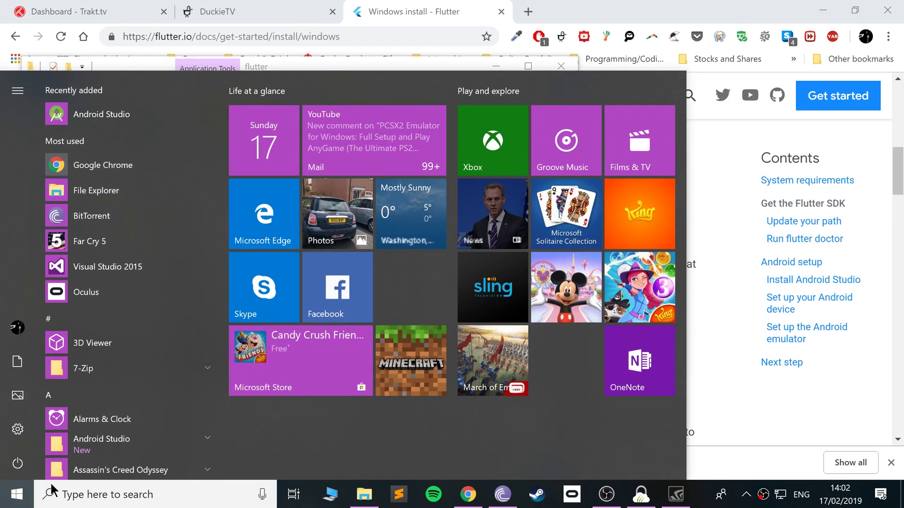
{"action": "type", "text": "env"}
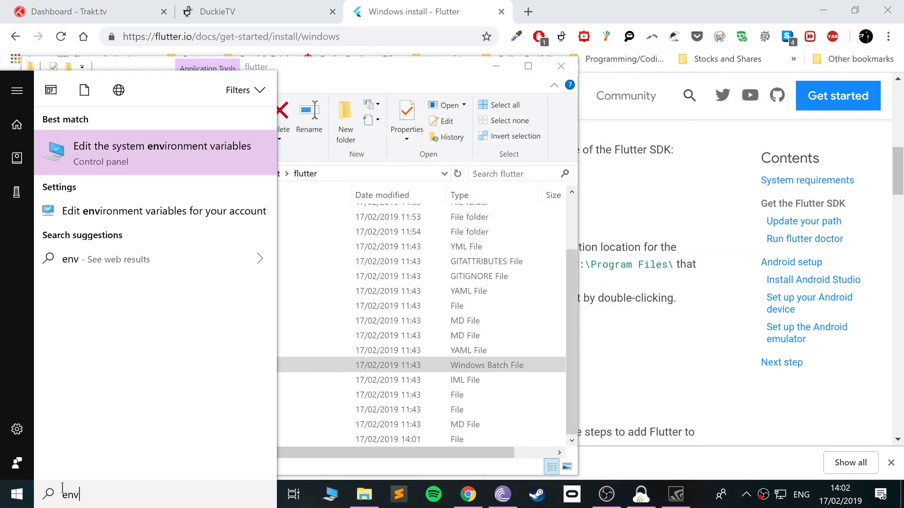
{"action": "left_click", "coordinate": [91, 186]}
{"action": "left_click", "coordinate": [156, 146]}
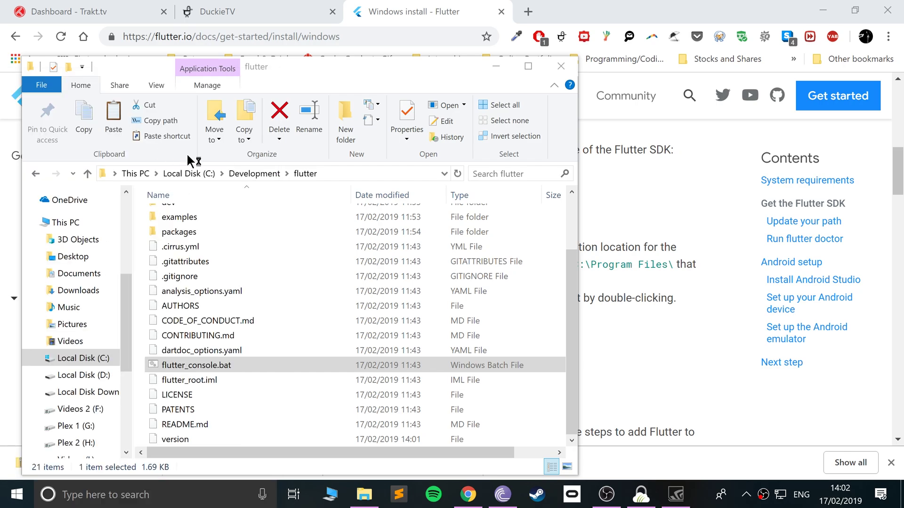
{"action": "left_click", "coordinate": [233, 284]}
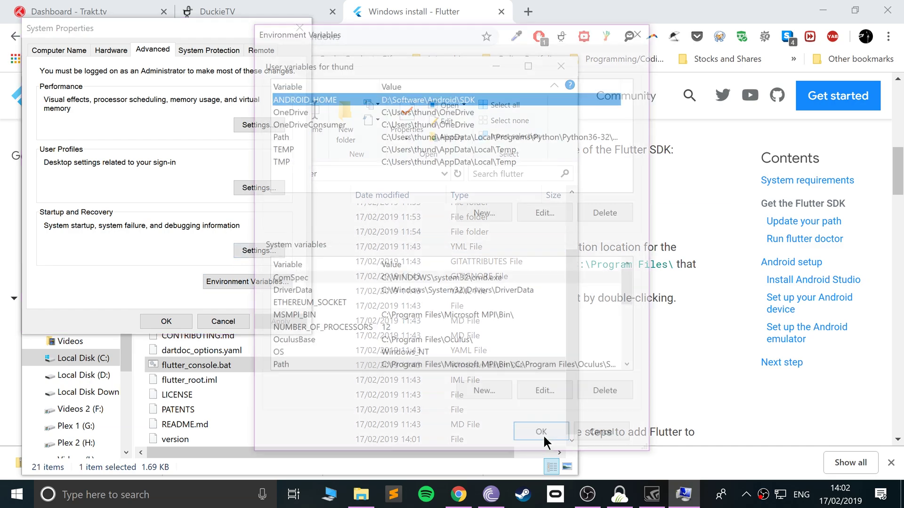
{"action": "left_click", "coordinate": [296, 136]}
{"action": "left_click", "coordinate": [519, 212]}
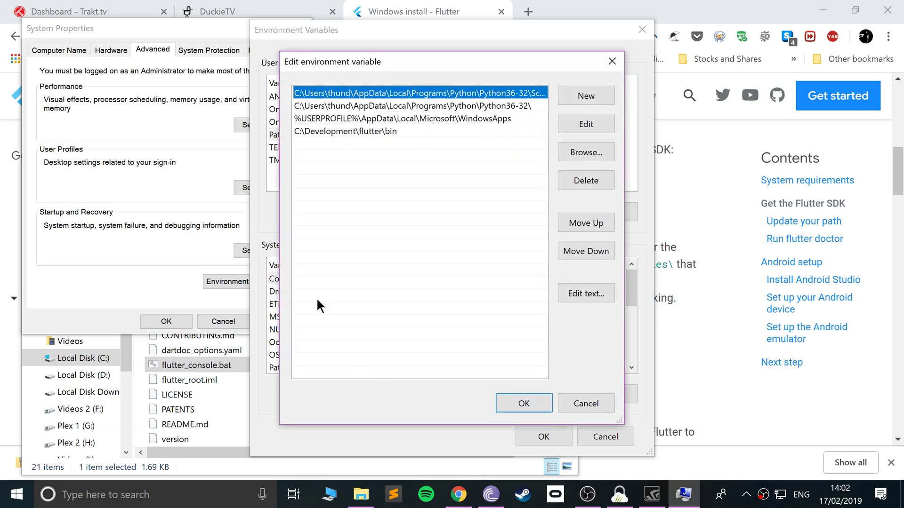
{"action": "left_click", "coordinate": [341, 132]}
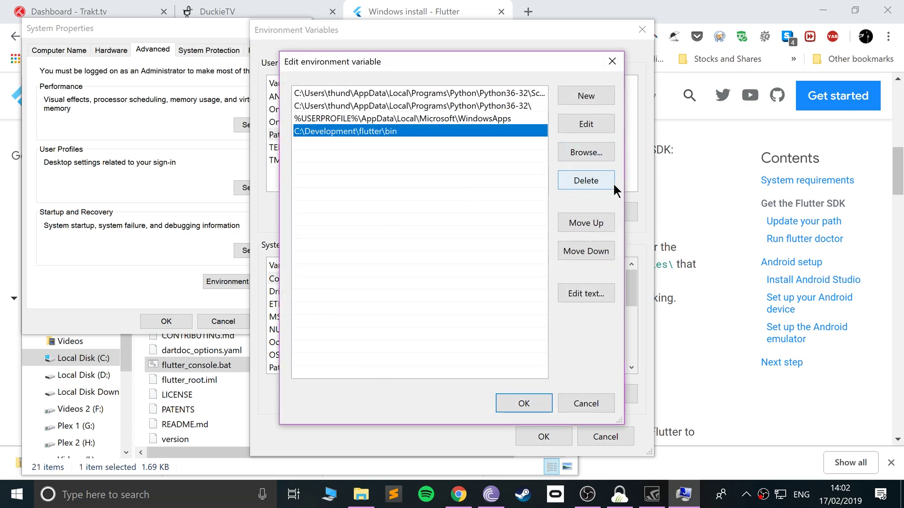
{"action": "left_click", "coordinate": [600, 179]}
Add a new Path entry browsed to C:\Development\flutter\bin and save all environment dialogs.
{"action": "left_click", "coordinate": [590, 96]}
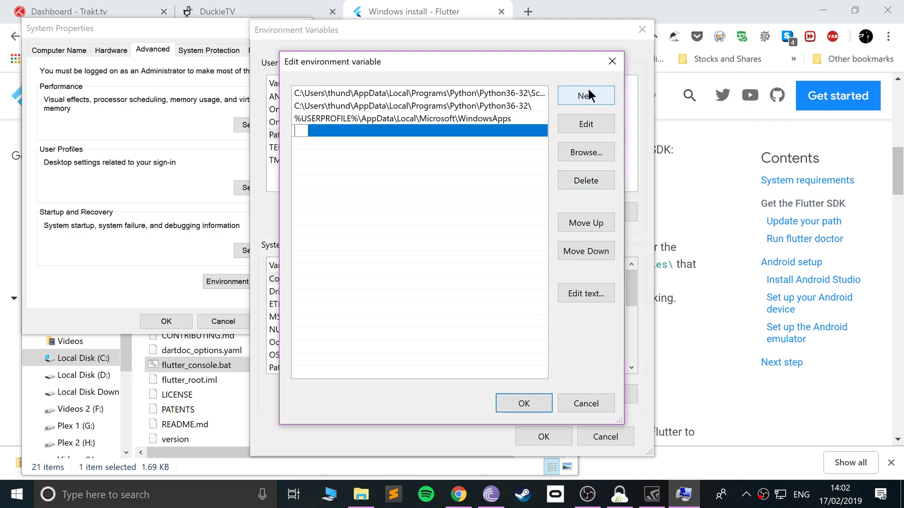
{"action": "left_click", "coordinate": [593, 149]}
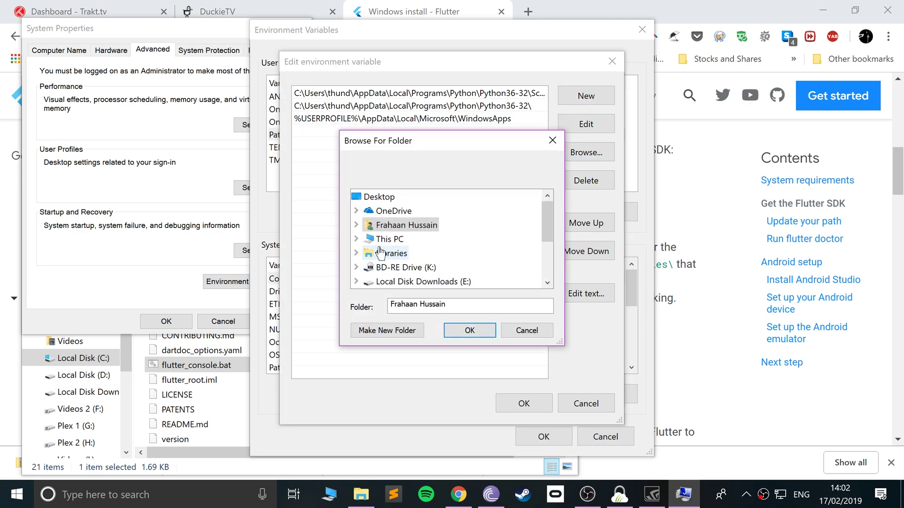
{"action": "left_click", "coordinate": [358, 239]}
{"action": "scroll", "coordinate": [364, 239], "scroll_direction": "down", "scroll_amount": 2}
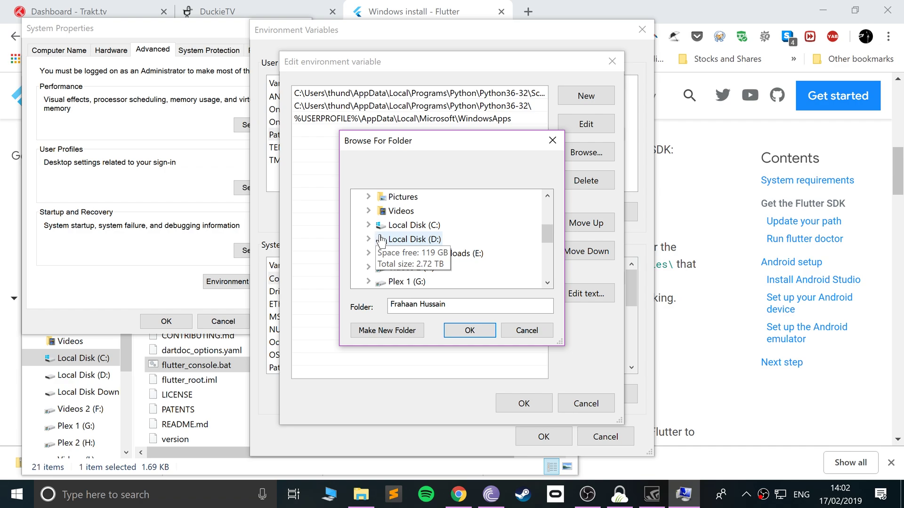
{"action": "left_click", "coordinate": [368, 225]}
{"action": "left_click", "coordinate": [395, 239]}
{"action": "scroll", "coordinate": [395, 238], "scroll_direction": "up", "scroll_amount": 1}
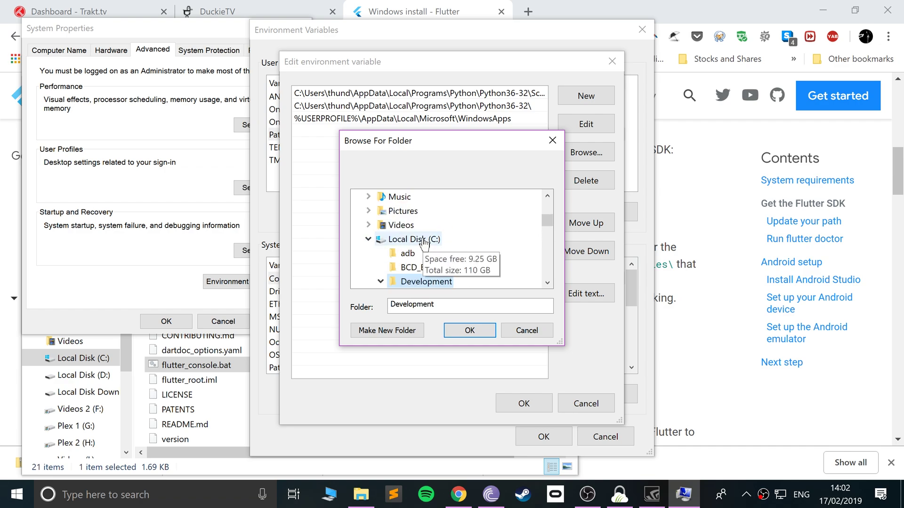
{"action": "scroll", "coordinate": [429, 250], "scroll_direction": "down", "scroll_amount": 1}
{"action": "left_click", "coordinate": [429, 253]}
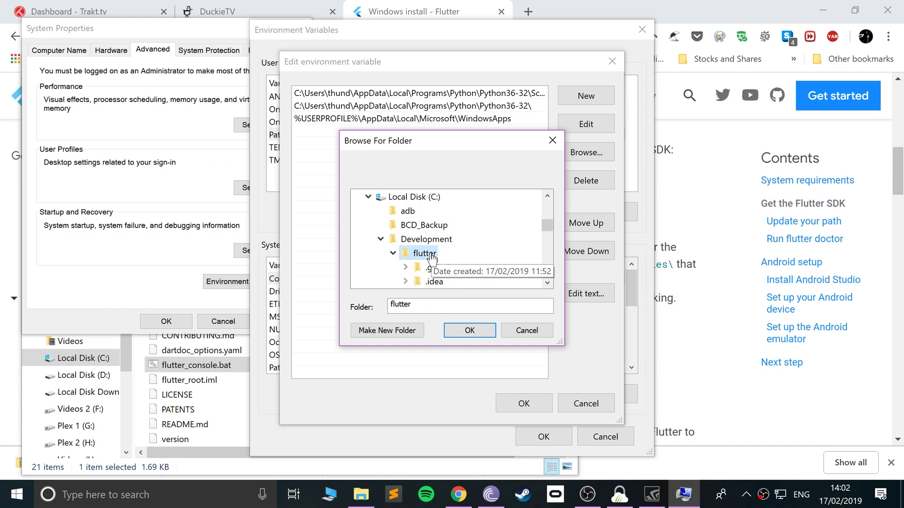
{"action": "left_click", "coordinate": [431, 267]}
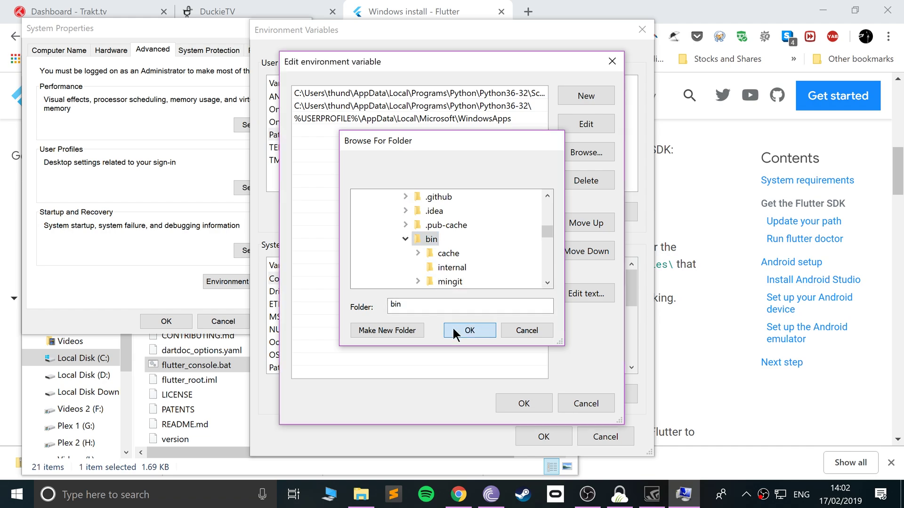
{"action": "left_click", "coordinate": [455, 330]}
{"action": "left_click", "coordinate": [545, 404]}
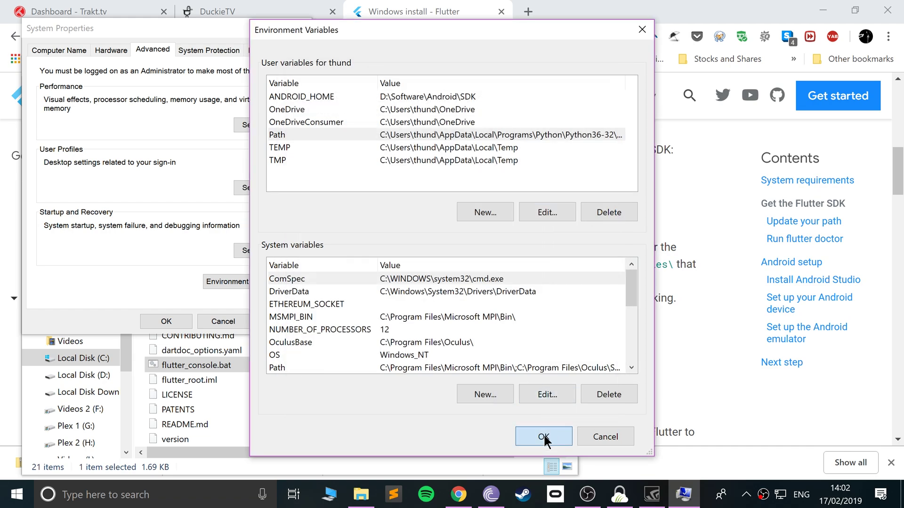
{"action": "left_click", "coordinate": [544, 437]}
{"action": "left_click", "coordinate": [164, 324]}
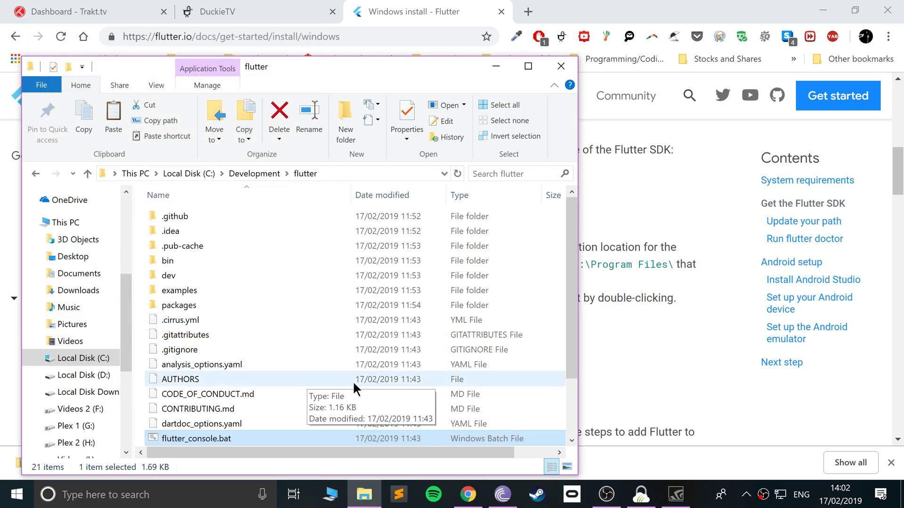
Open Command Prompt from Start search and run flutter doctor.
{"action": "left_click", "coordinate": [2, 505]}
{"action": "type", "text": "command"}
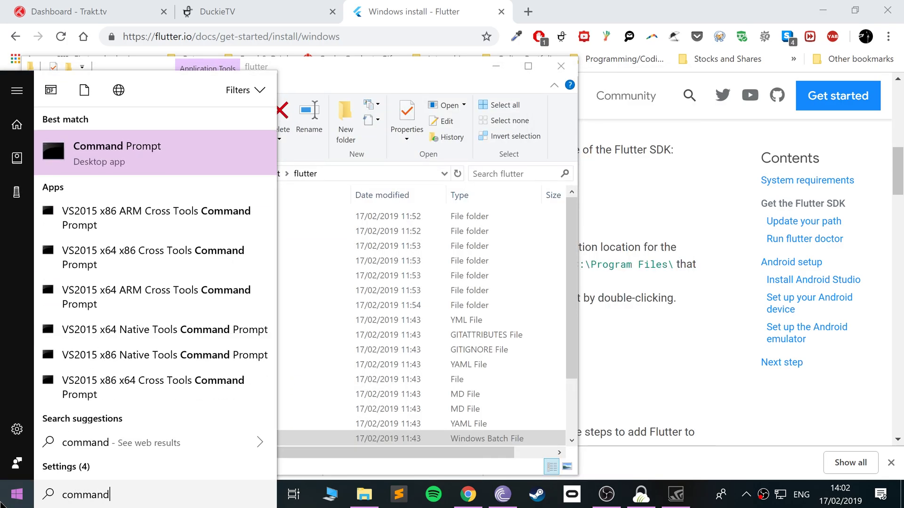
{"action": "key", "text": "Return"}
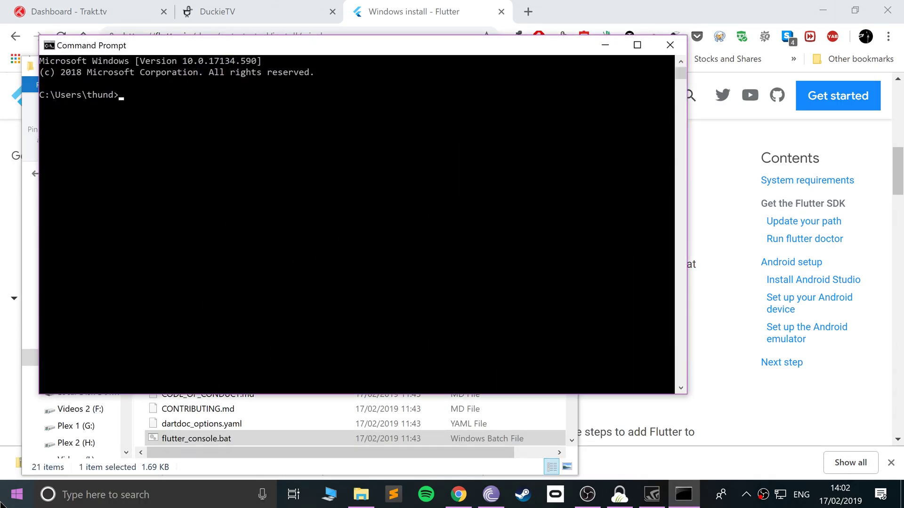
{"action": "type", "text": "fluu"}
{"action": "type", "text": "ter doctor"}
{"action": "key", "text": "Return"}
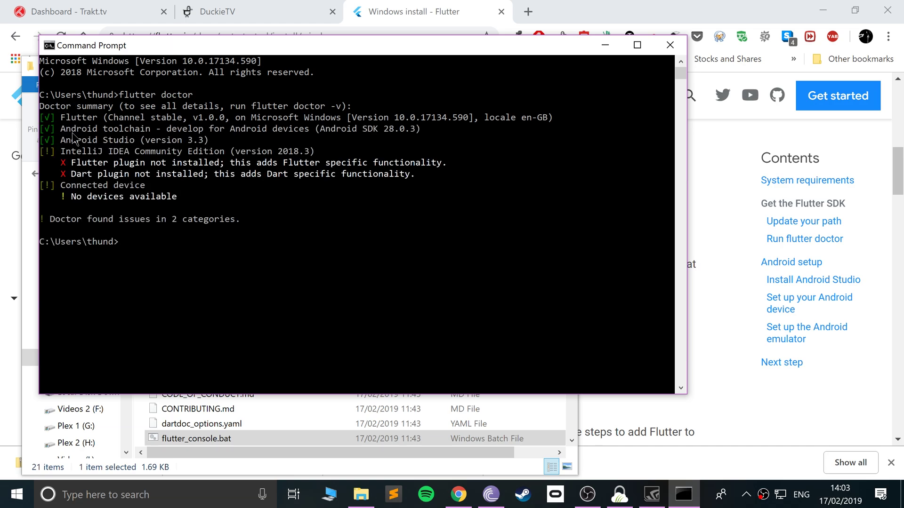
Review the doctor results: passing toolchain and Studio, IntelliJ plugin warnings, no devices; then close.
{"action": "left_click_drag", "start_coordinate": [61, 128], "coordinate": [219, 151]}
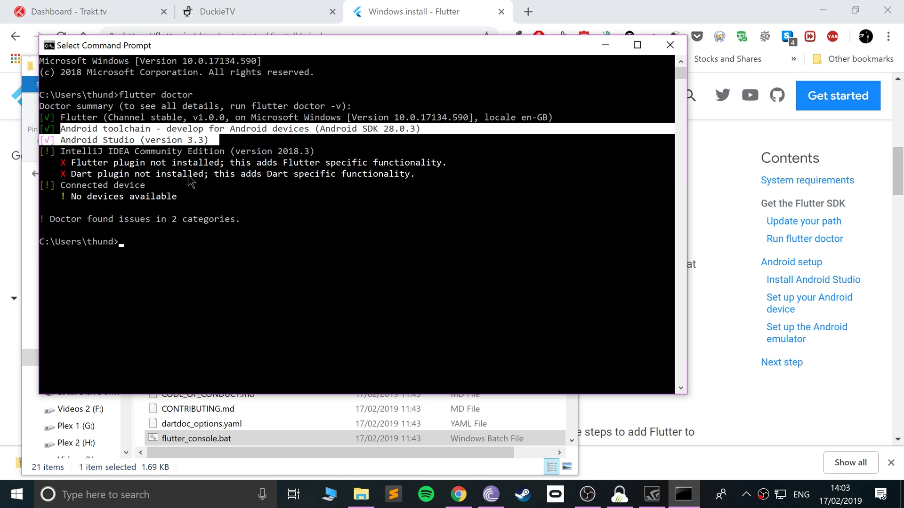
{"action": "left_click_drag", "start_coordinate": [58, 145], "coordinate": [153, 176]}
{"action": "left_click", "coordinate": [153, 175]}
{"action": "left_click_drag", "start_coordinate": [62, 151], "coordinate": [158, 178]}
{"action": "left_click", "coordinate": [158, 178]}
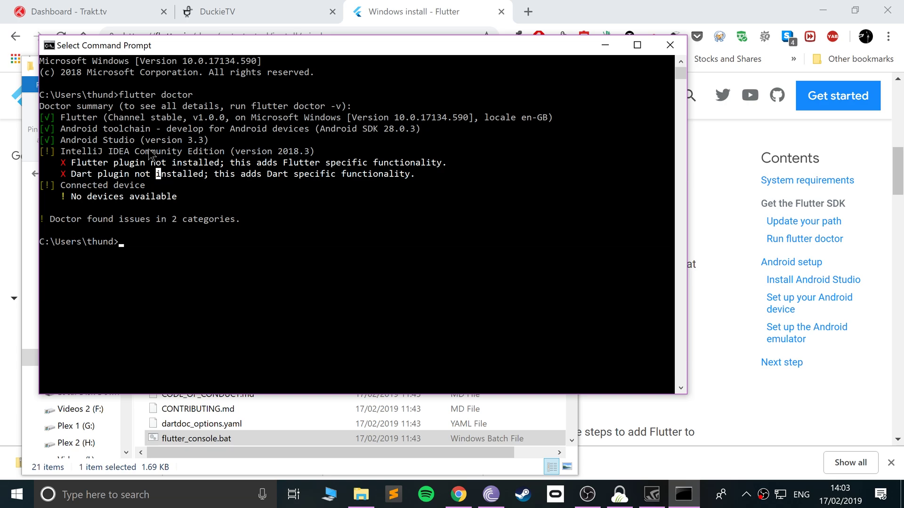
{"action": "left_click_drag", "start_coordinate": [147, 151], "coordinate": [176, 164]}
{"action": "left_click_drag", "start_coordinate": [77, 186], "coordinate": [125, 206]}
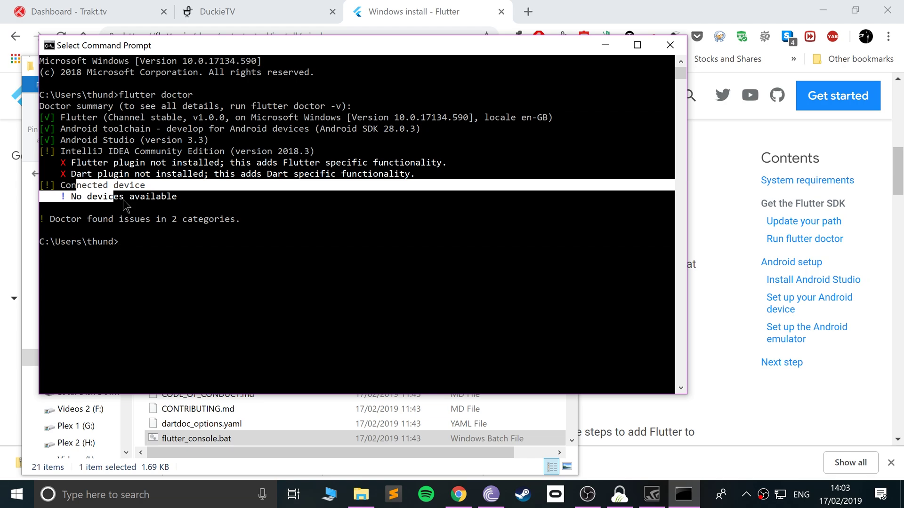
{"action": "left_click_drag", "start_coordinate": [90, 128], "coordinate": [160, 165]}
{"action": "left_click", "coordinate": [243, 185]}
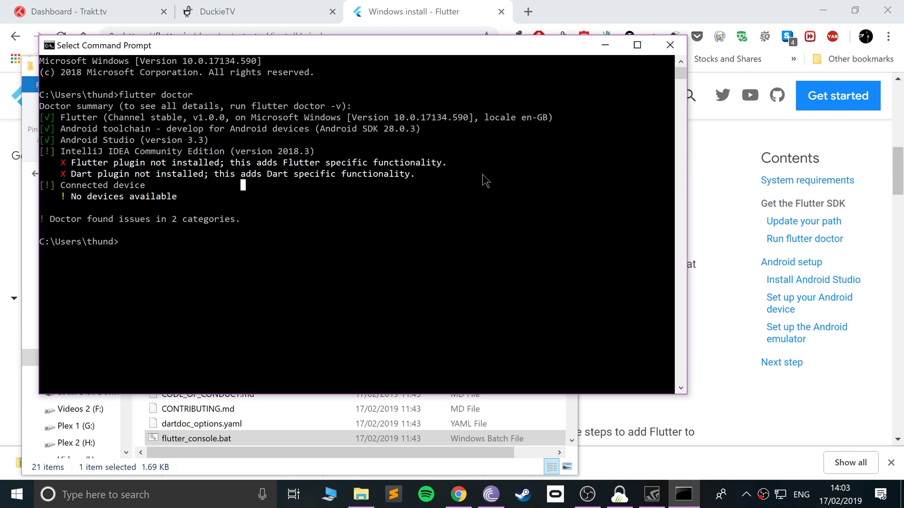
{"action": "left_click", "coordinate": [670, 45]}
Close File Explorer, search 'android studio' in a new tab and open its download page.
{"action": "left_click", "coordinate": [560, 66]}
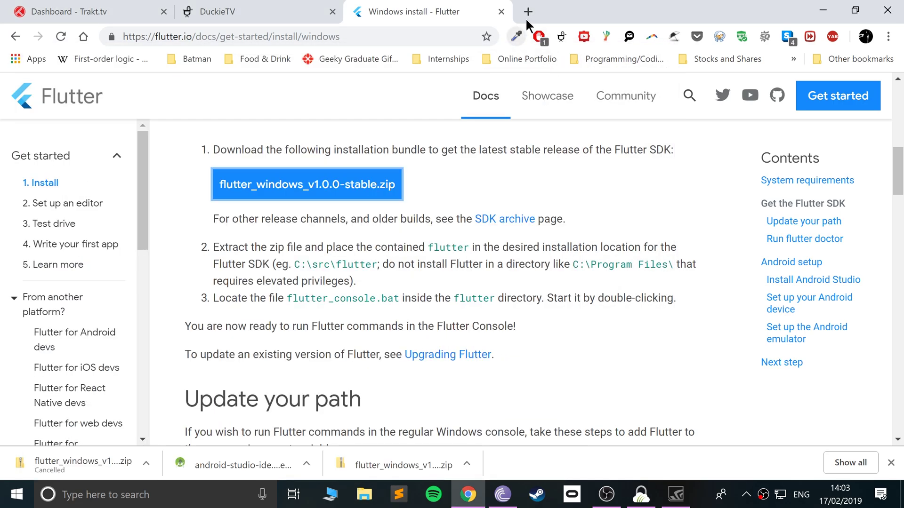
{"action": "left_click", "coordinate": [528, 11]}
{"action": "type", "text": "android studio"}
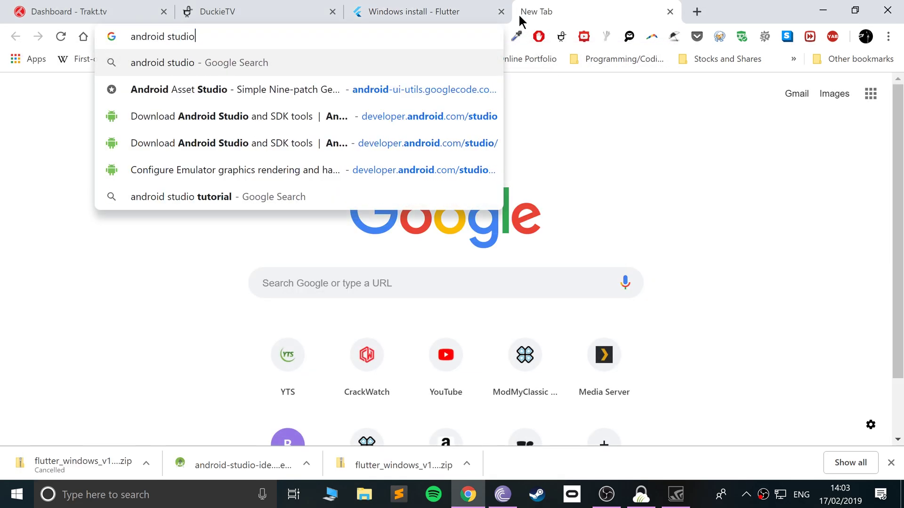
{"action": "key", "text": "Return"}
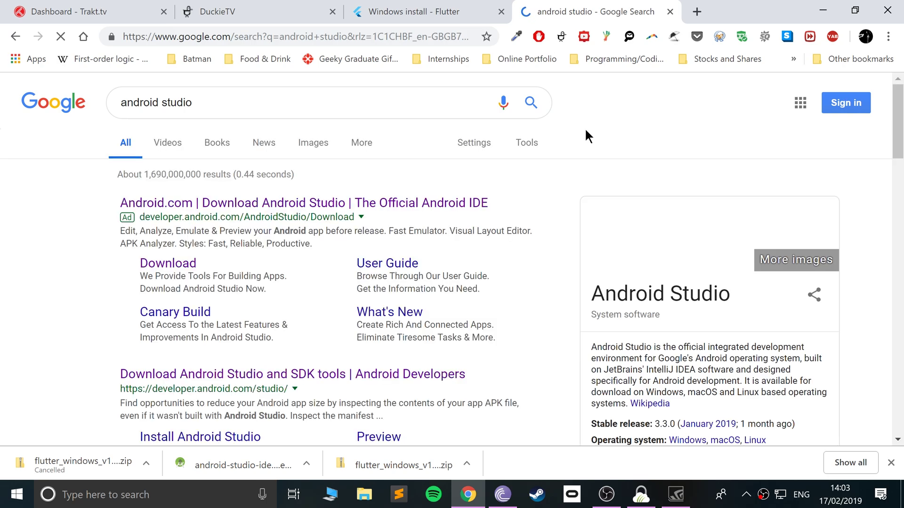
{"action": "scroll", "coordinate": [374, 198], "scroll_direction": "down", "scroll_amount": 4}
{"action": "left_click", "coordinate": [232, 180]}
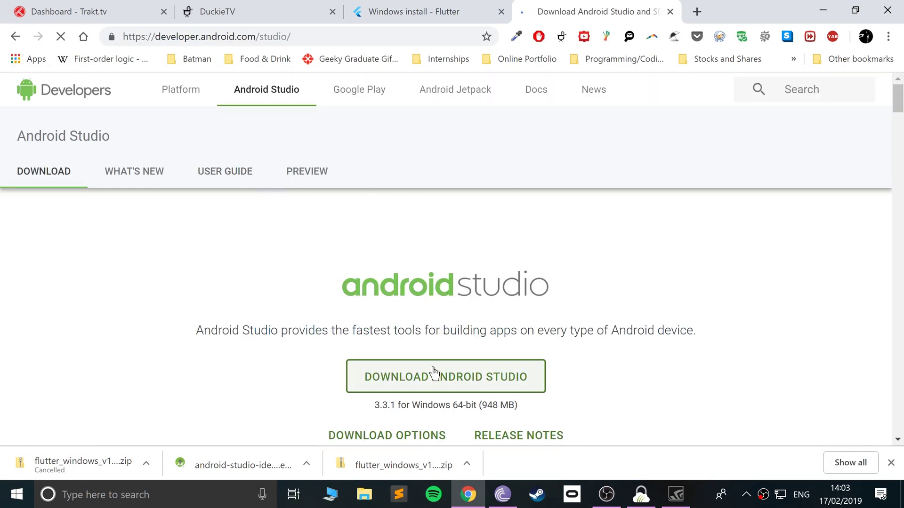
Accept the terms, download Android Studio for Windows, cancel the duplicate and open the installer.
{"action": "left_click", "coordinate": [432, 375]}
{"action": "left_click", "coordinate": [260, 349]}
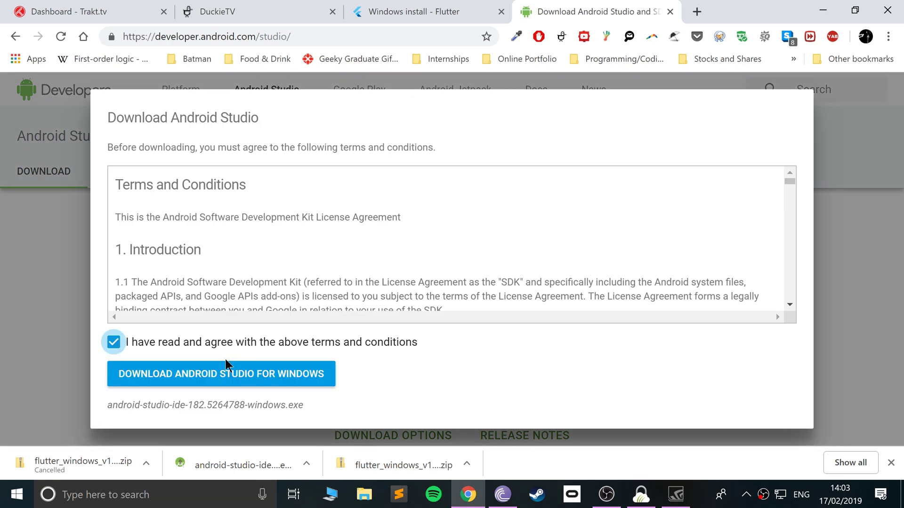
{"action": "left_click", "coordinate": [225, 384]}
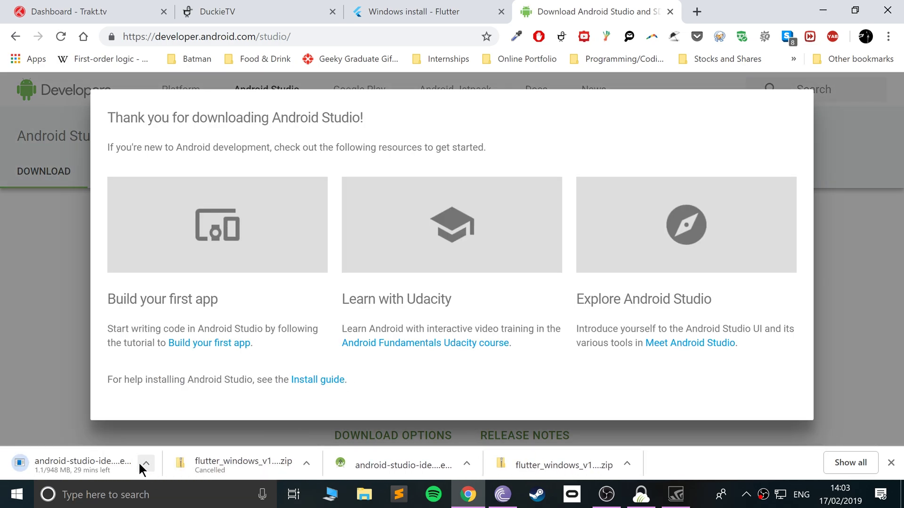
{"action": "left_click", "coordinate": [143, 462]}
{"action": "left_click", "coordinate": [151, 442]}
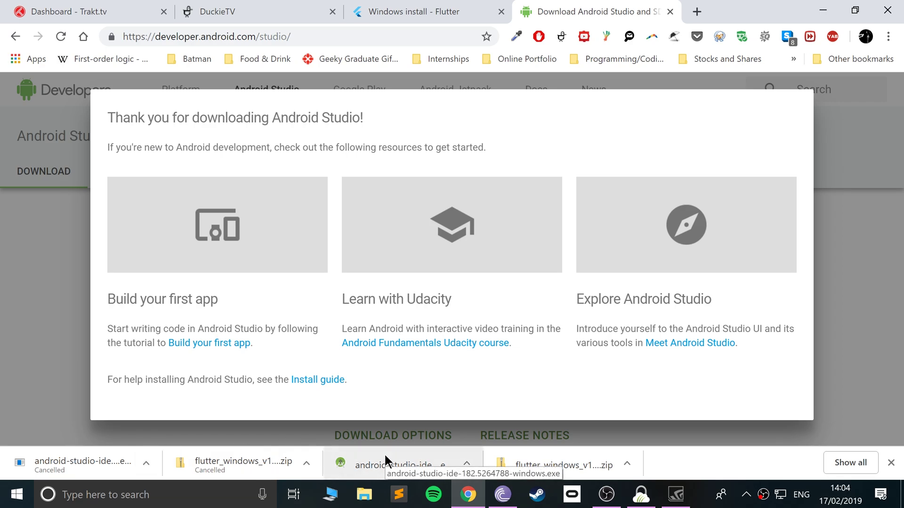
{"action": "left_click", "coordinate": [385, 455]}
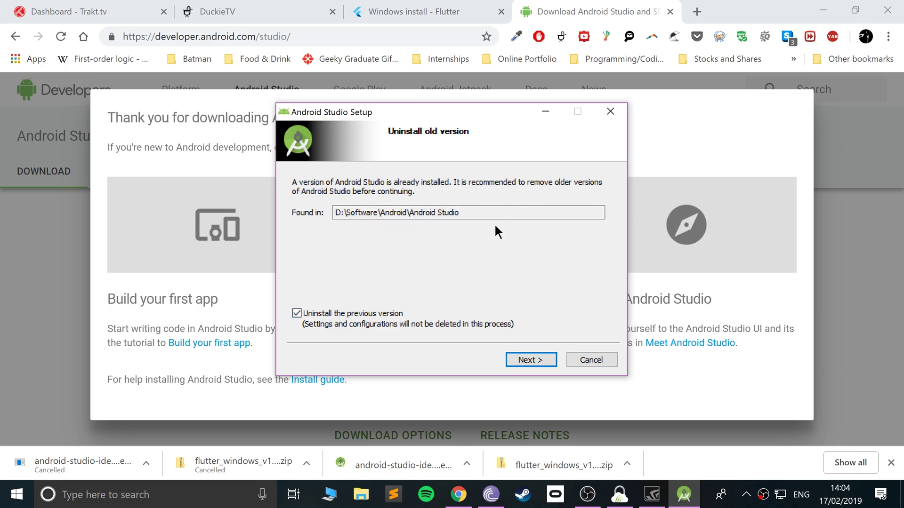
Leave 'Uninstall the previous version' ticked, quit setup, and close Chrome's thank-you message.
{"action": "left_click", "coordinate": [340, 316]}
{"action": "left_click", "coordinate": [340, 317]}
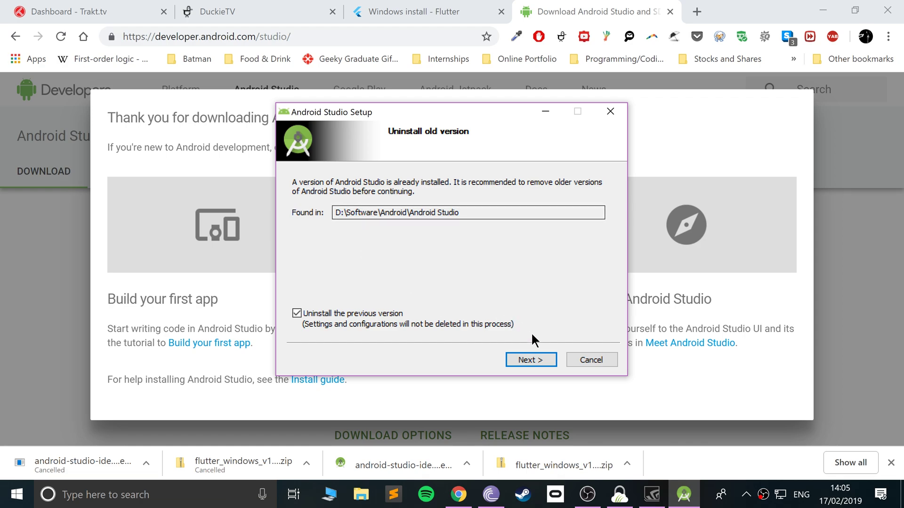
{"action": "left_click", "coordinate": [590, 366]}
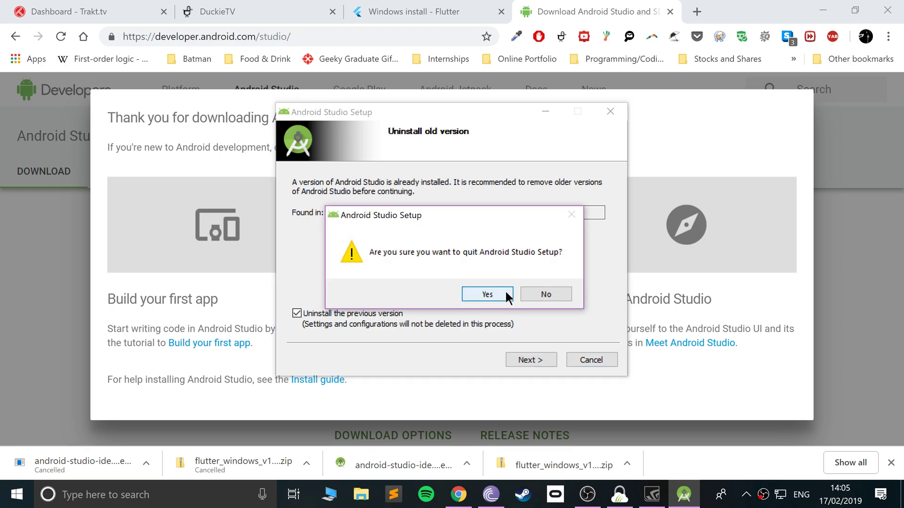
{"action": "left_click", "coordinate": [504, 290]}
{"action": "left_click", "coordinate": [828, 233]}
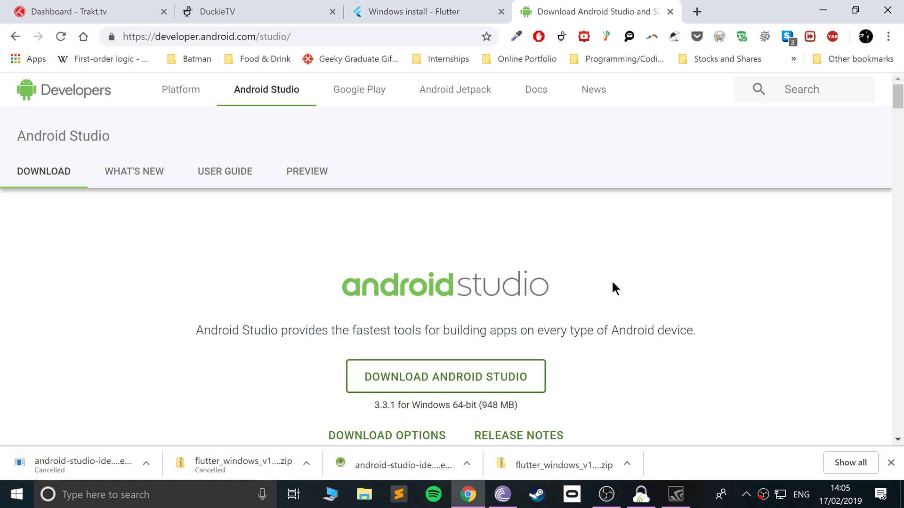
Launch Android Studio from Start search 'android', minimize Chrome and dismiss Tip of the Day.
{"action": "left_click", "coordinate": [4, 500]}
{"action": "type", "text": "android"}
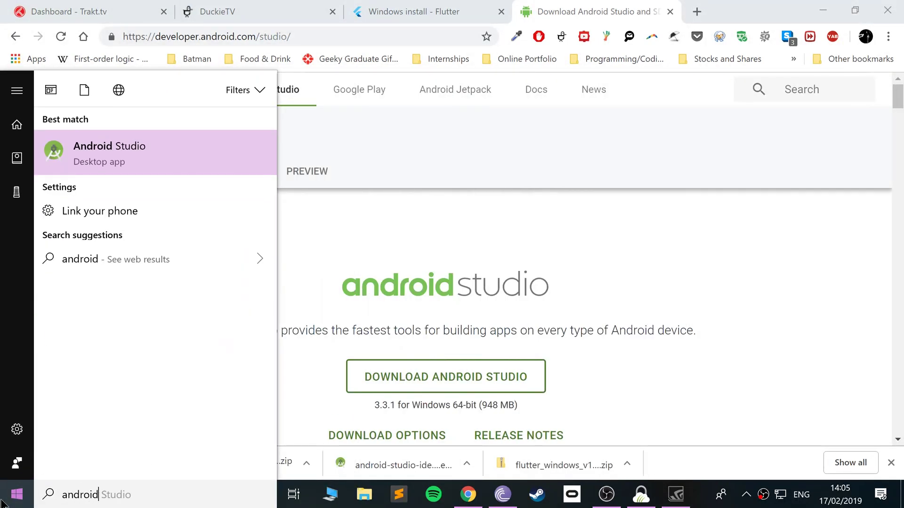
{"action": "key", "text": "Return"}
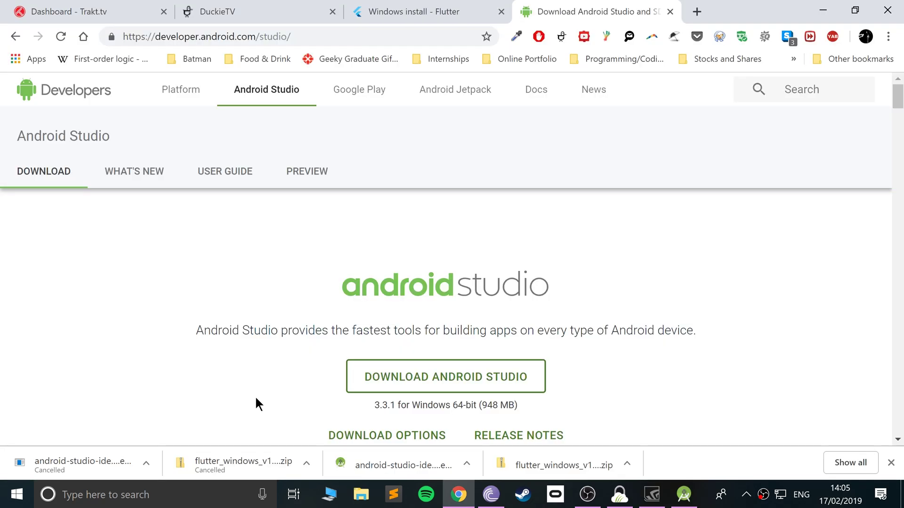
{"action": "left_click", "coordinate": [833, 9]}
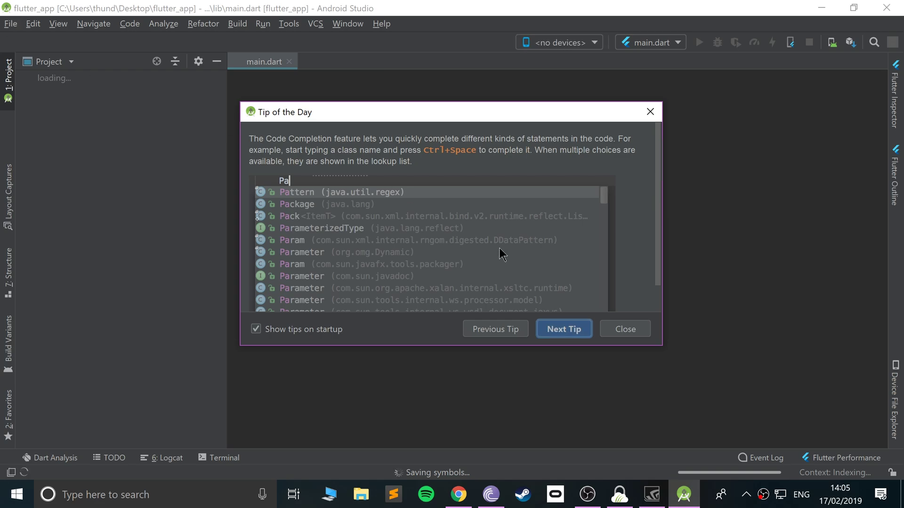
{"action": "left_click", "coordinate": [627, 328]}
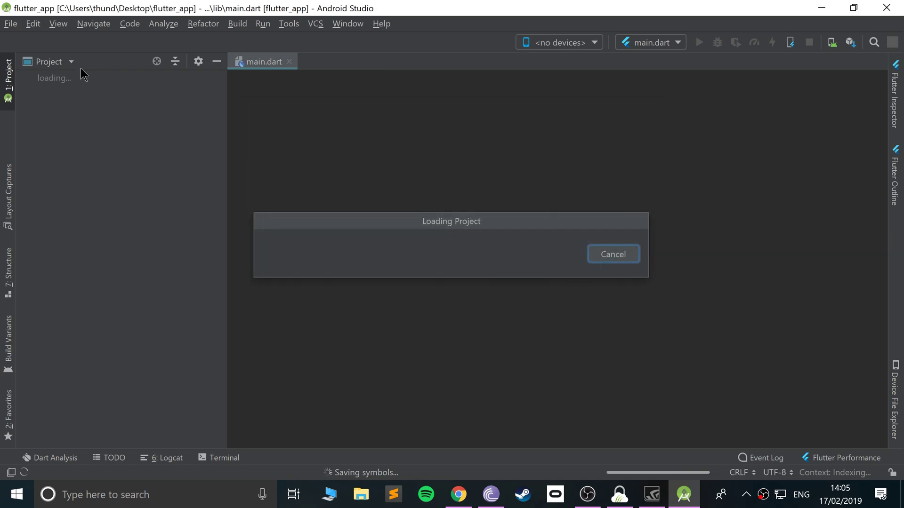
Browse the File > New menu, then close the Android Studio window.
{"action": "left_click", "coordinate": [11, 24]}
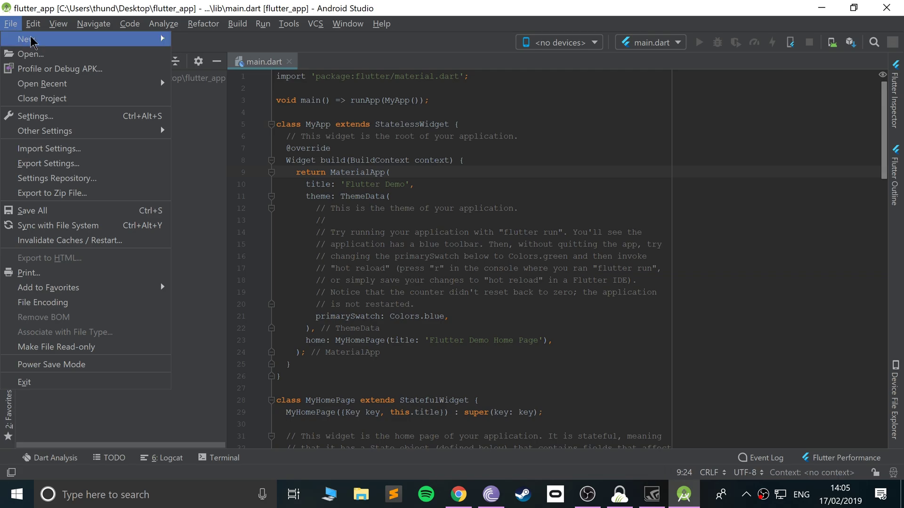
{"action": "mouse_move", "coordinate": [32, 42]}
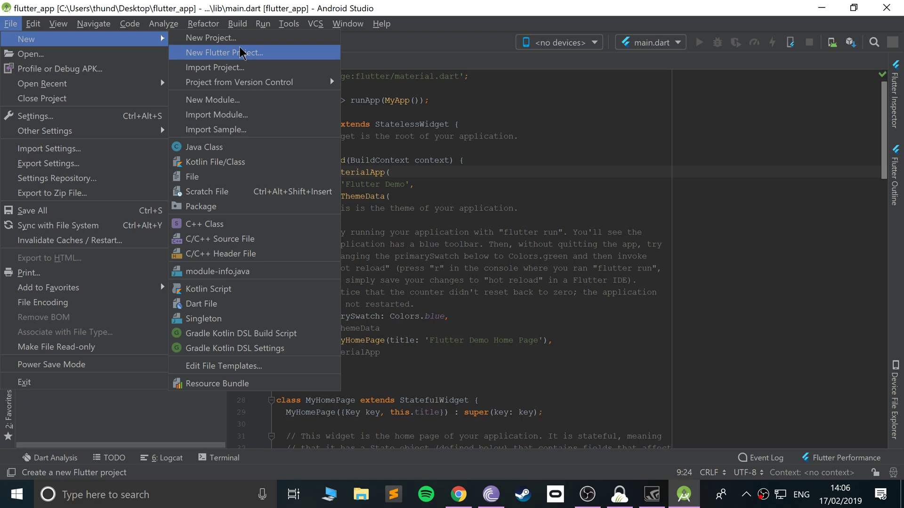
{"action": "left_click", "coordinate": [887, 10]}
{"action": "left_click", "coordinate": [887, 10]}
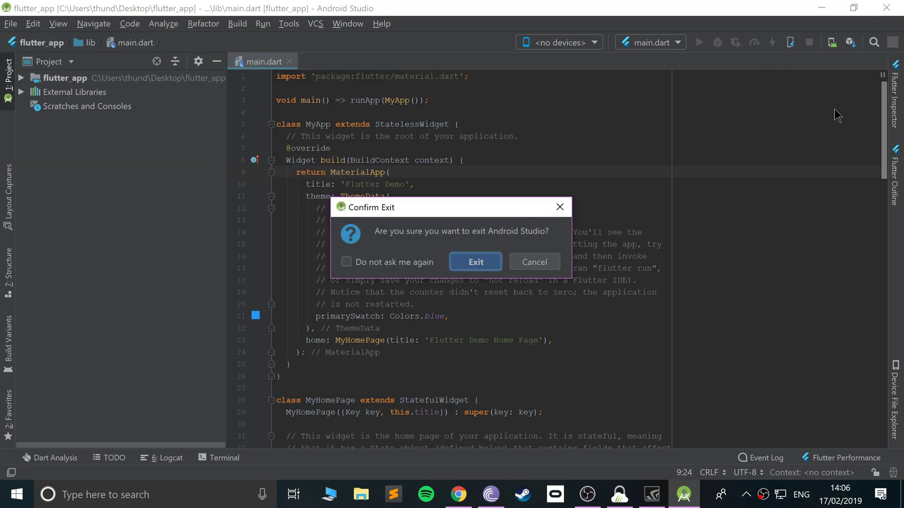
Exit Android Studio, move the desktop flutter_app folder to the Recycle Bin, and relaunch Android Studio.
{"action": "key", "text": "Escape"}
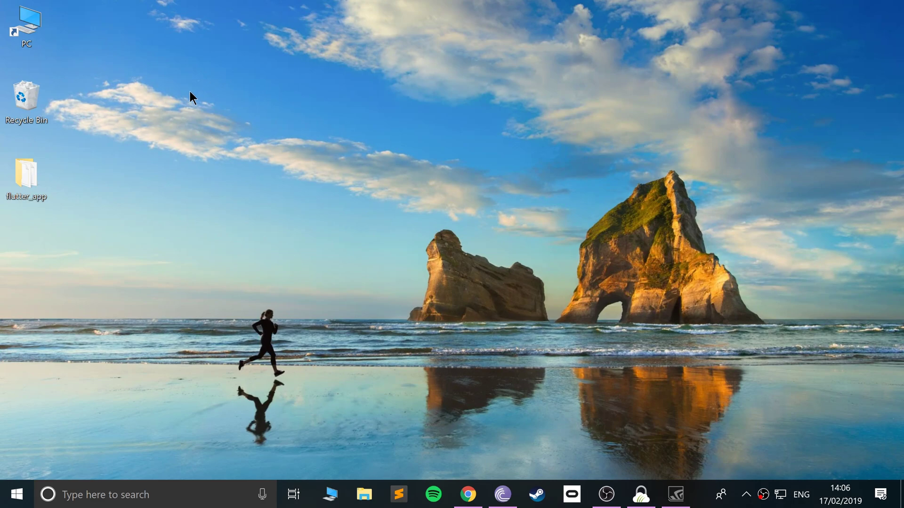
{"action": "left_click_drag", "start_coordinate": [24, 167], "coordinate": [40, 92]}
{"action": "left_click", "coordinate": [17, 493]}
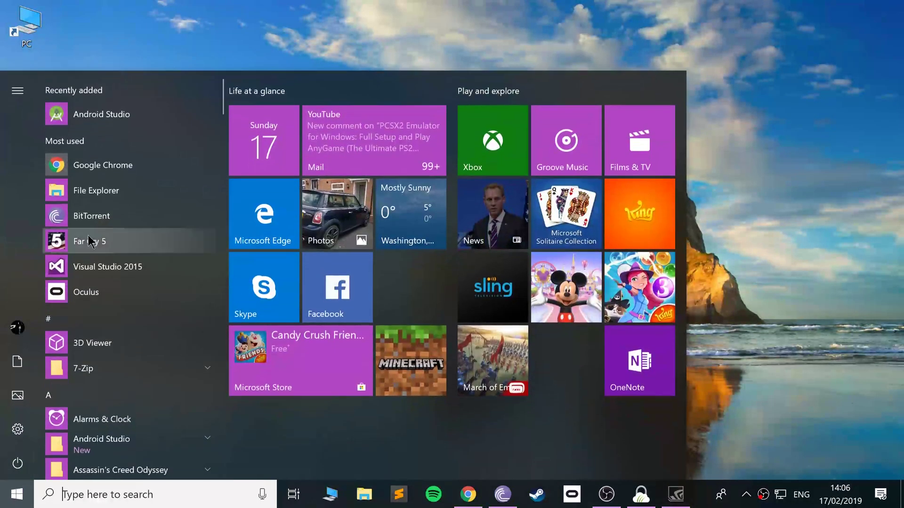
{"action": "left_click", "coordinate": [107, 124]}
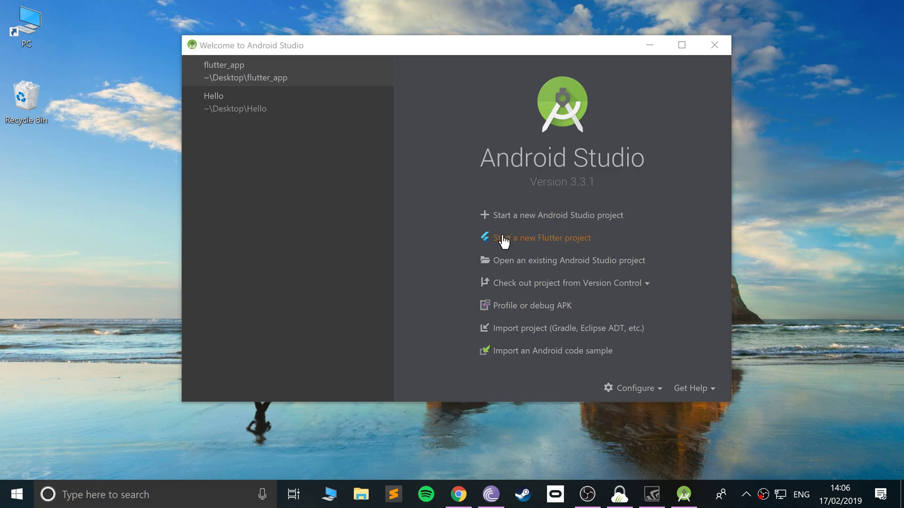
Open Settings for New Projects from the Welcome screen's Configure menu.
{"action": "left_click", "coordinate": [648, 397]}
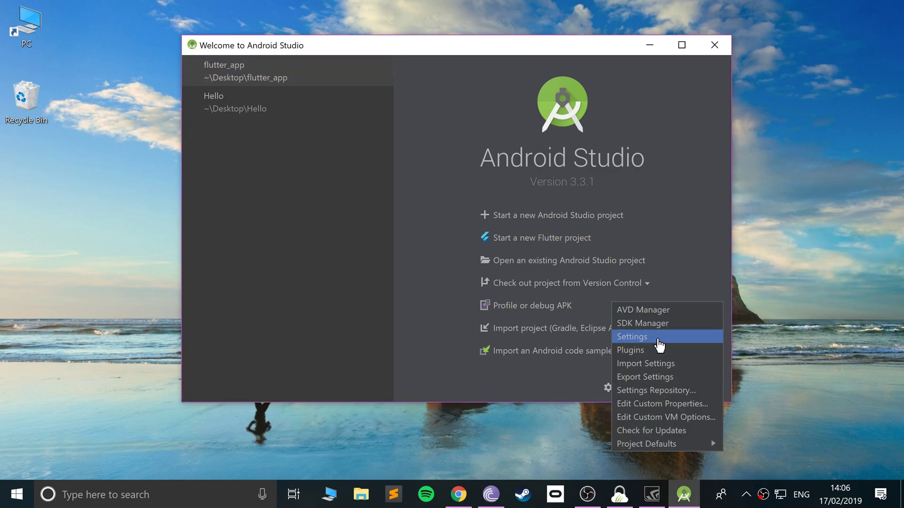
{"action": "left_click", "coordinate": [658, 341]}
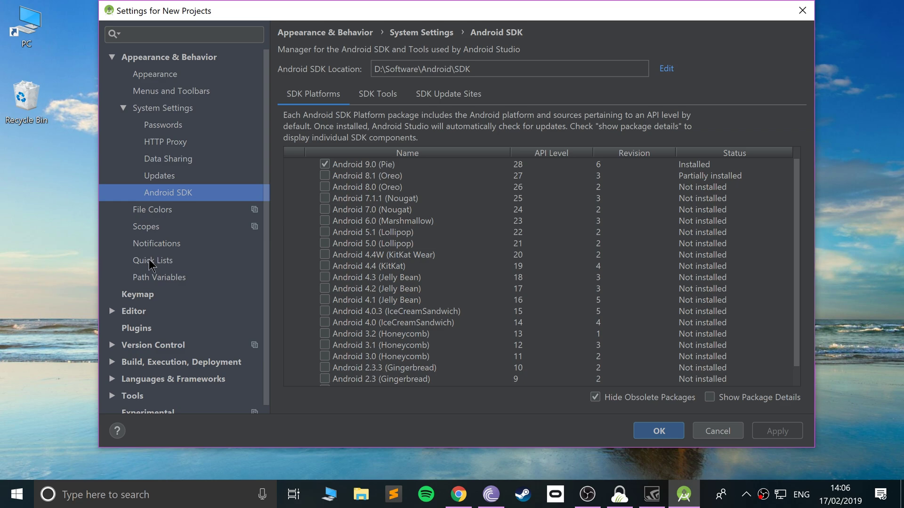
Search the plugin repository for 'flutter', review the Flutter and Flutter i18n plugins, then close it.
{"action": "left_click", "coordinate": [142, 332]}
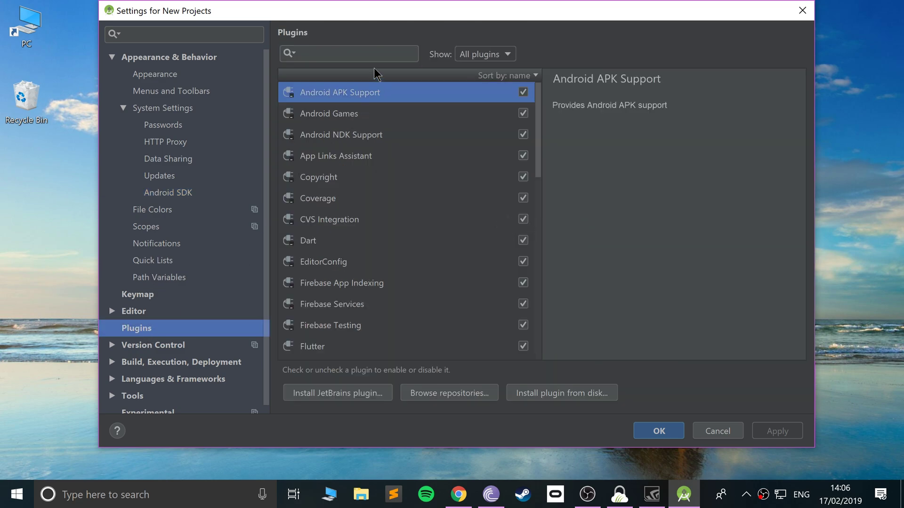
{"action": "left_click", "coordinate": [440, 395]}
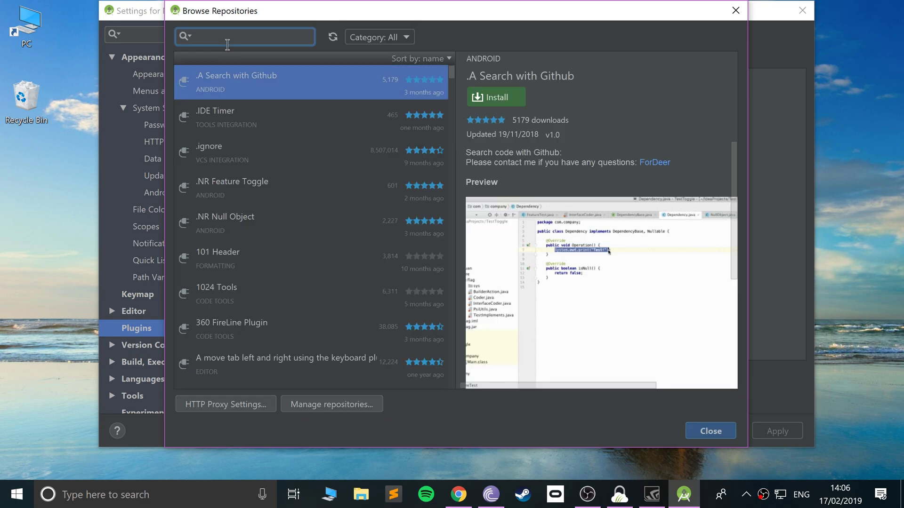
{"action": "type", "text": "flutter"}
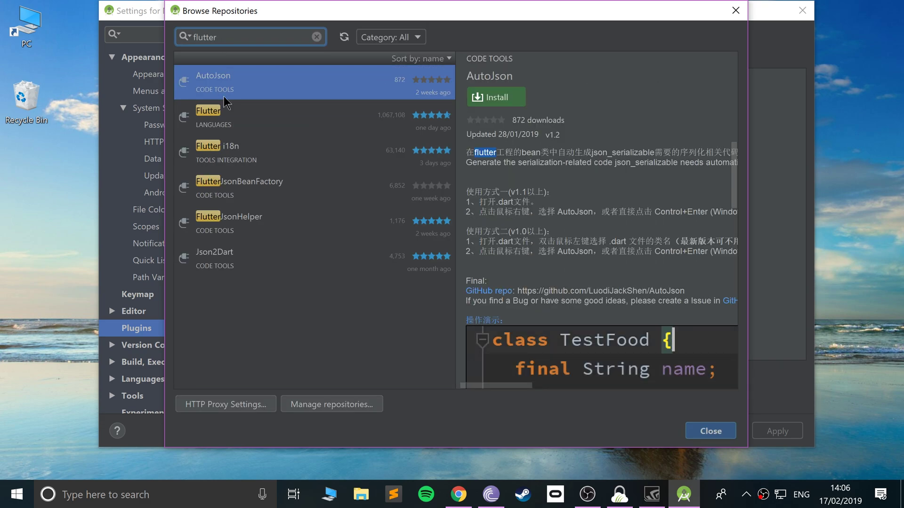
{"action": "left_click", "coordinate": [213, 118]}
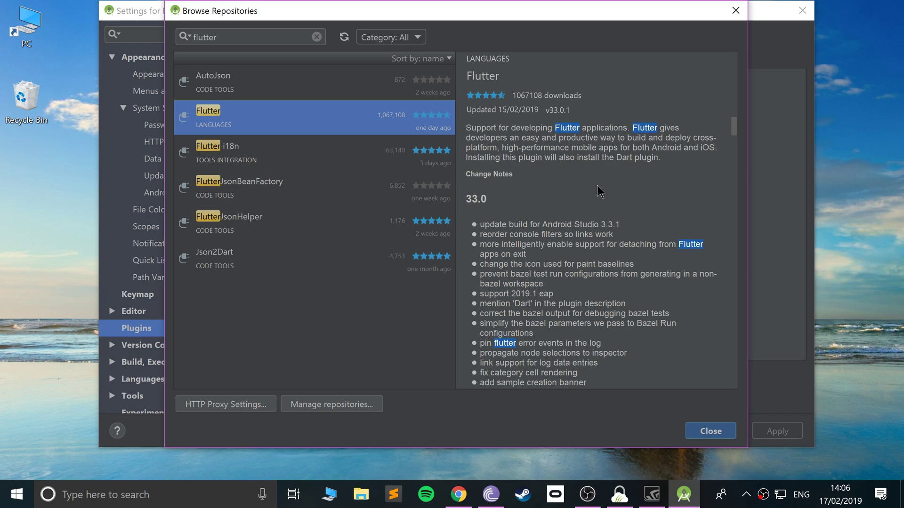
{"action": "left_click", "coordinate": [277, 167]}
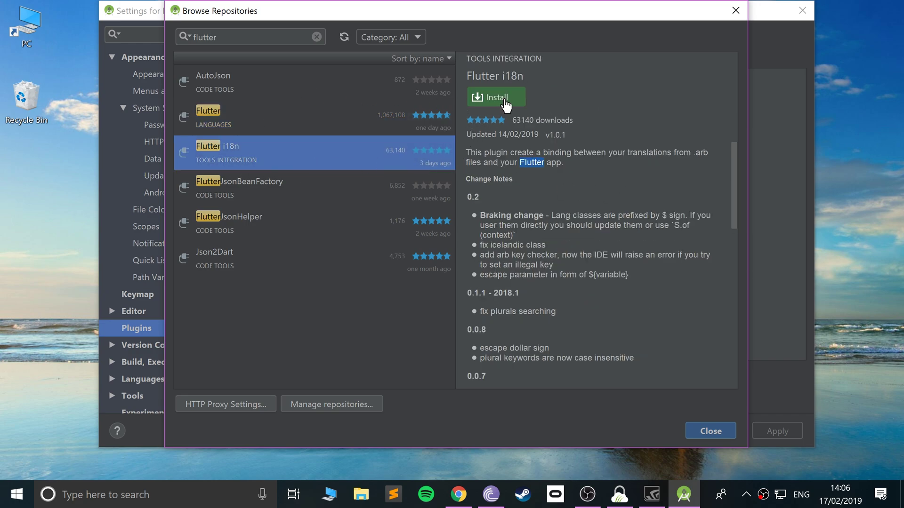
{"action": "left_click", "coordinate": [259, 123]}
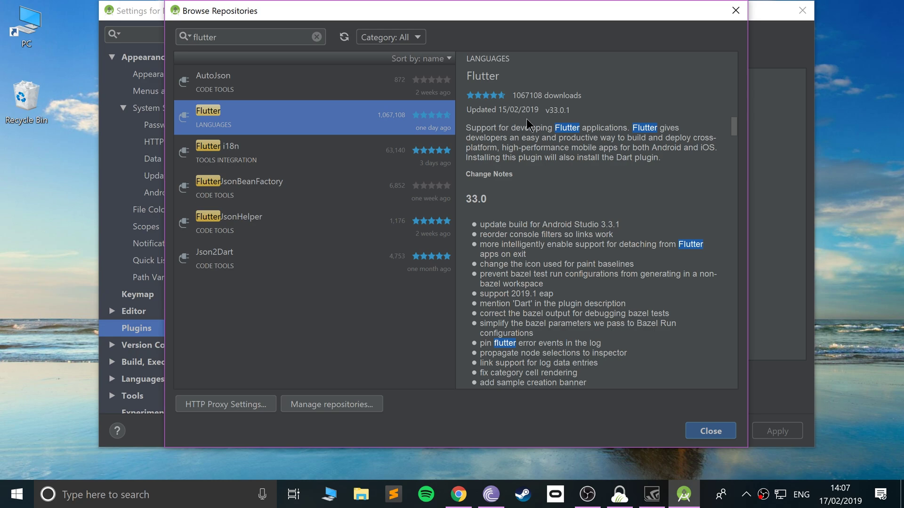
{"action": "left_click", "coordinate": [714, 437]}
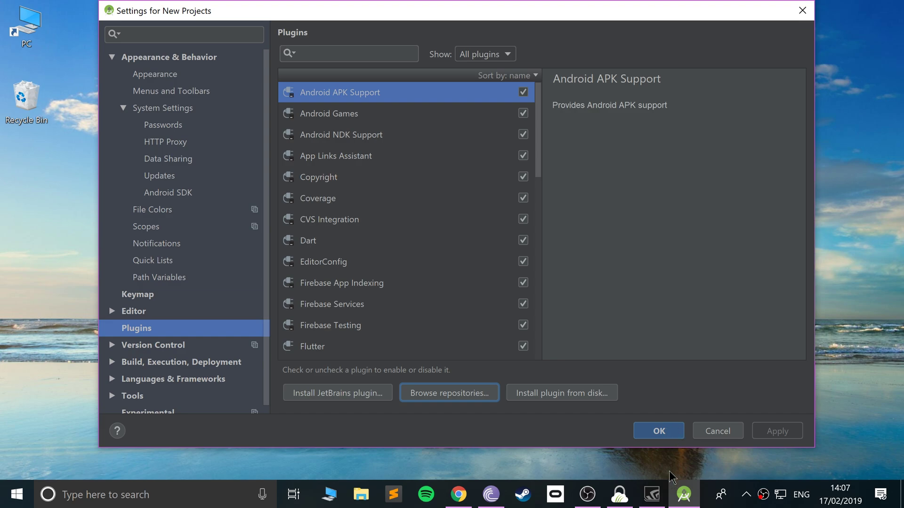
Confirm the settings, close the Welcome window, and relaunch Android Studio from Recently added.
{"action": "left_click", "coordinate": [660, 433]}
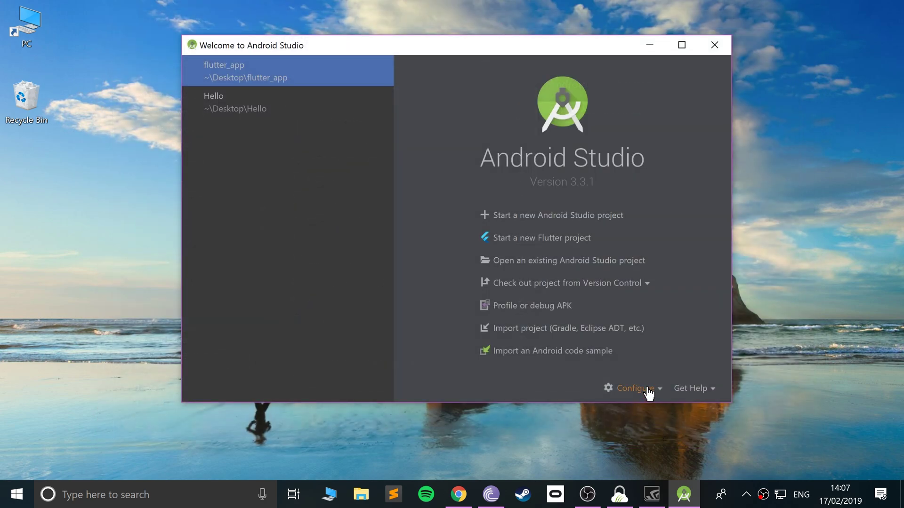
{"action": "left_click", "coordinate": [715, 44]}
{"action": "left_click", "coordinate": [17, 494]}
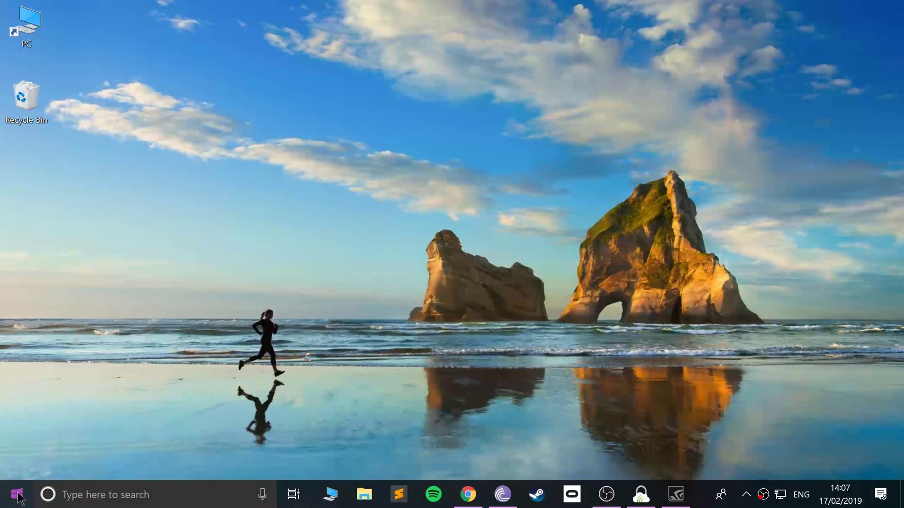
{"action": "left_click", "coordinate": [101, 117]}
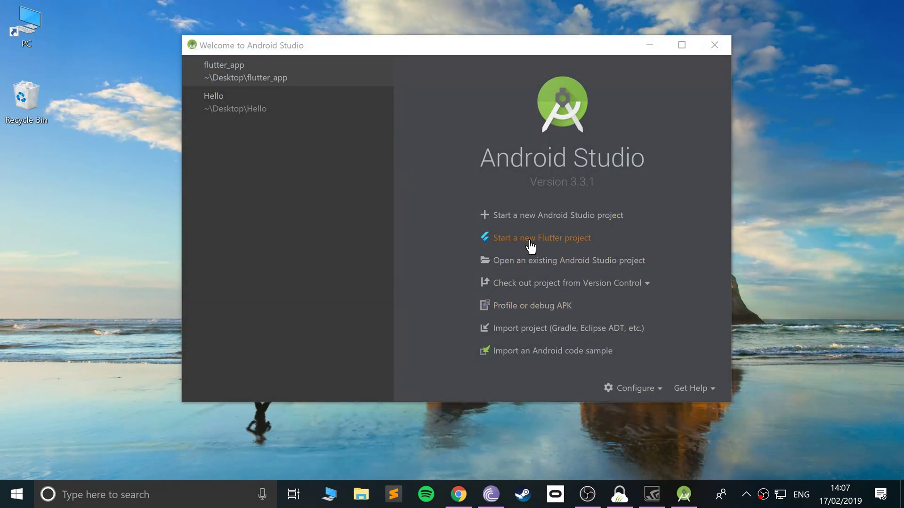
Start a new Flutter application and correct its project name to flutter_app.
{"action": "left_click", "coordinate": [564, 238]}
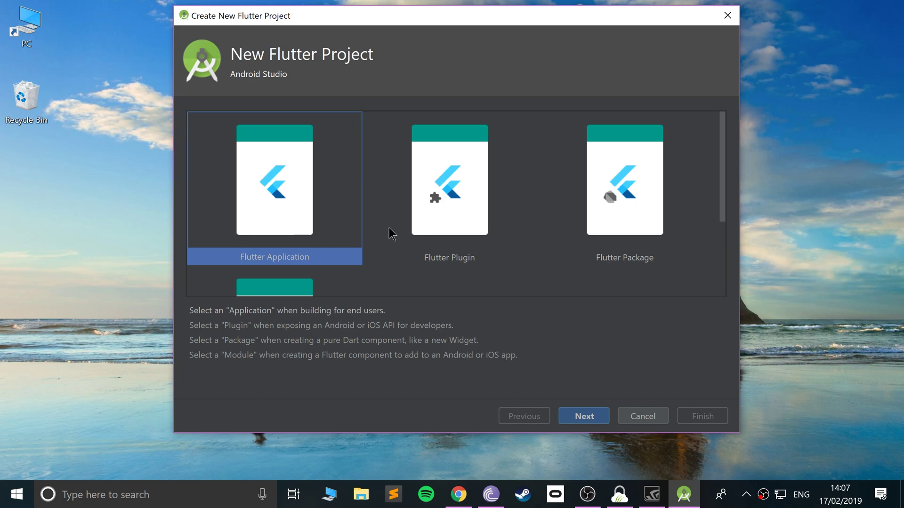
{"action": "left_click", "coordinate": [590, 419]}
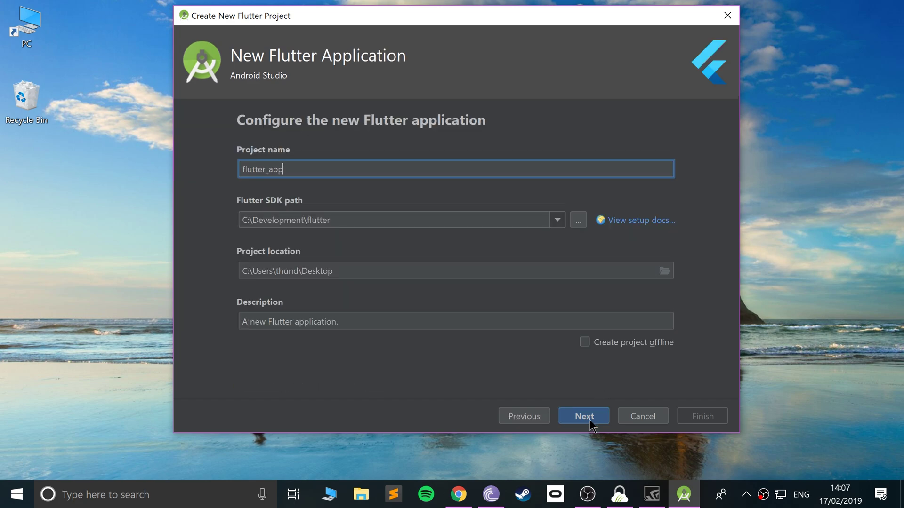
{"action": "type", "text": "2"}
{"action": "key", "text": "BackSpace"}
{"action": "key", "text": "BackSpace"}
{"action": "key", "text": "BackSpace"}
{"action": "key", "text": "BackSpace"}
{"action": "key", "text": "BackSpace"}
{"action": "type", "text": "APP"}
{"action": "left_click", "coordinate": [324, 215]}
{"action": "double_click", "coordinate": [271, 169]}
{"action": "key", "text": "ctrl+z"}
{"action": "type", "text": "_app"}
Review the Flutter SDK path, project location and description, then continue to package naming.
{"action": "left_click_drag", "start_coordinate": [350, 219], "coordinate": [227, 216]}
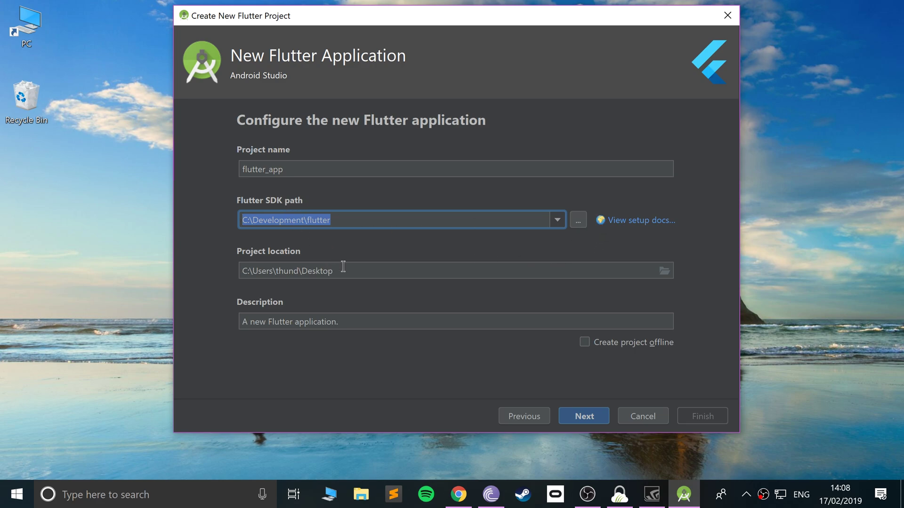
{"action": "left_click_drag", "start_coordinate": [343, 266], "coordinate": [228, 250]}
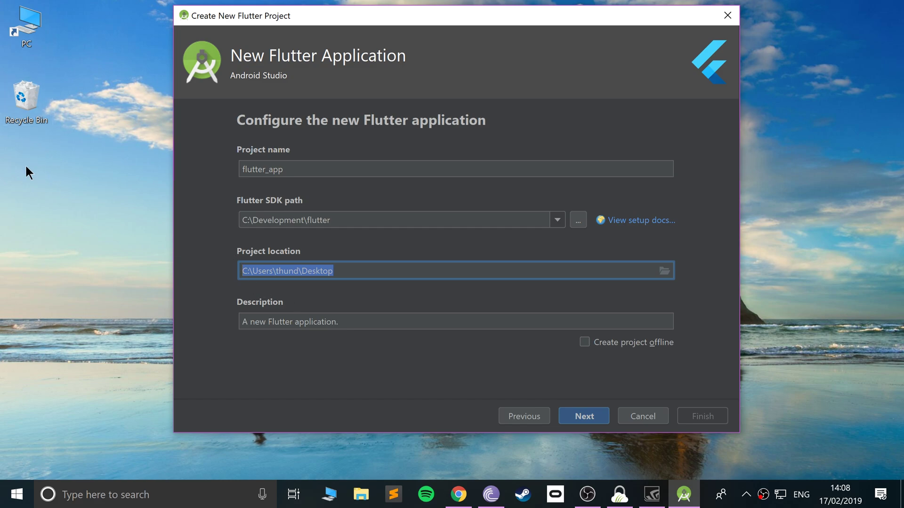
{"action": "left_click_drag", "start_coordinate": [347, 323], "coordinate": [233, 292]}
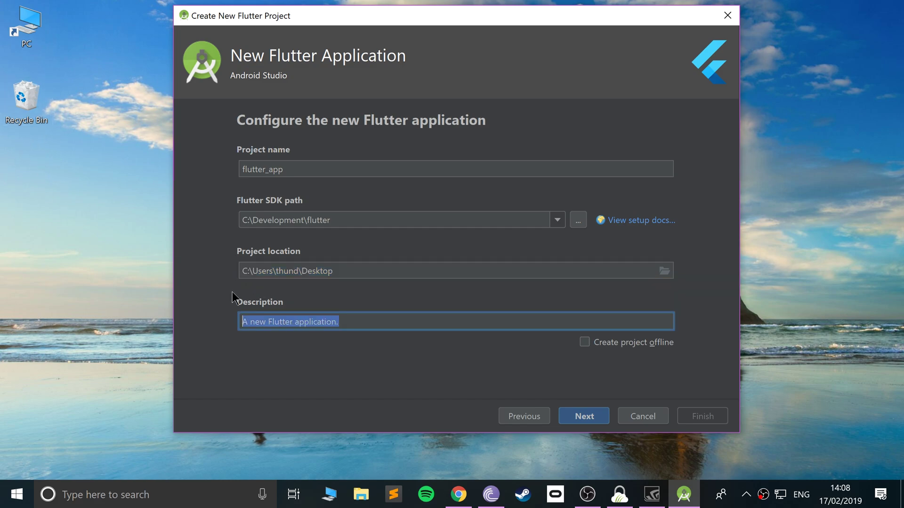
{"action": "left_click", "coordinate": [584, 416]}
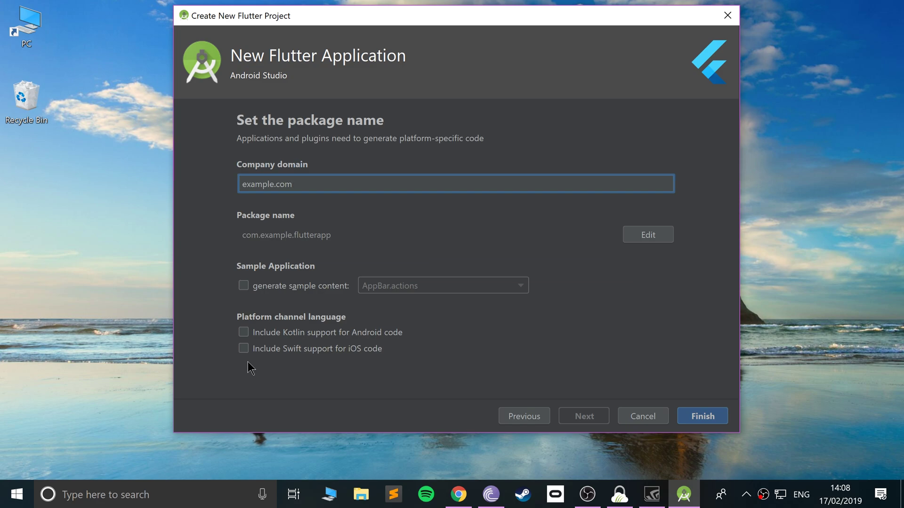
Finish the wizard so flutter_app is created and opens on lib/main.dart.
{"action": "left_click", "coordinate": [716, 419]}
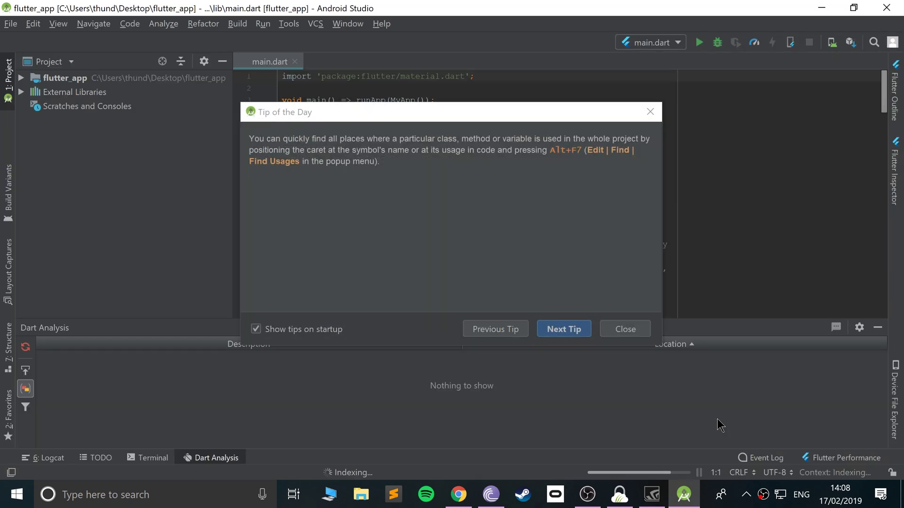
Dismiss the tip of the day, inspect the app title and theme lines, then exit Android Studio.
{"action": "left_click", "coordinate": [609, 330]}
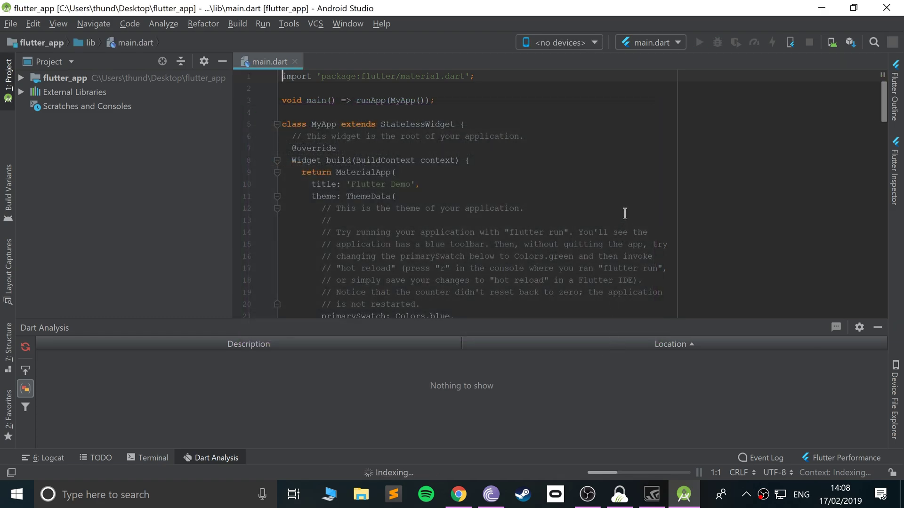
{"action": "left_click_drag", "start_coordinate": [607, 245], "coordinate": [420, 184]}
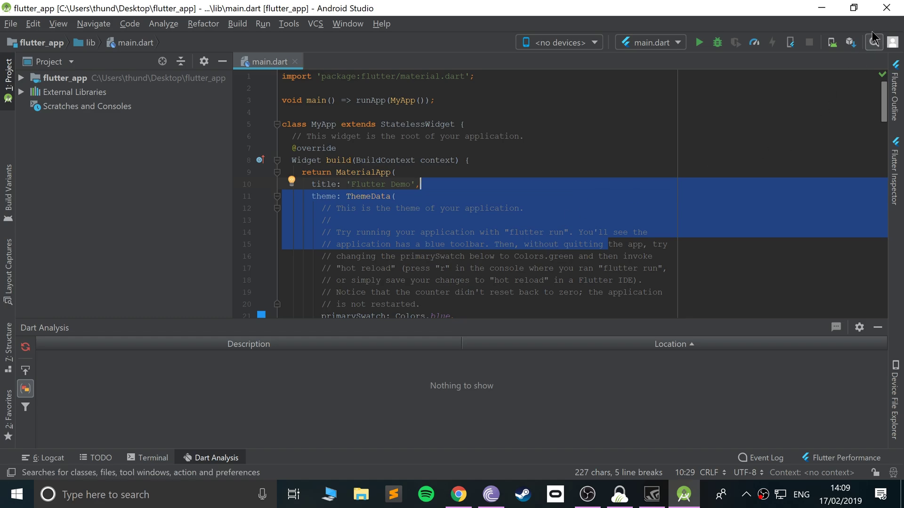
{"action": "left_click", "coordinate": [887, 8]}
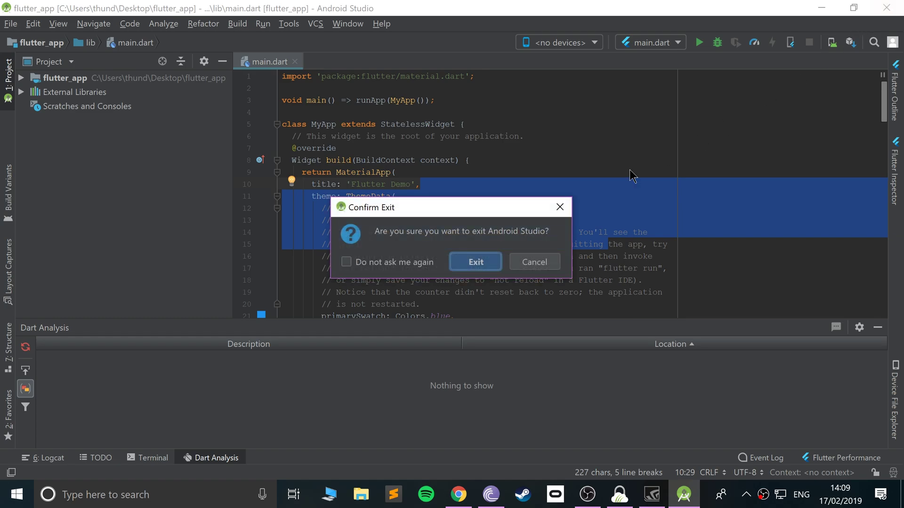
{"action": "left_click", "coordinate": [456, 264]}
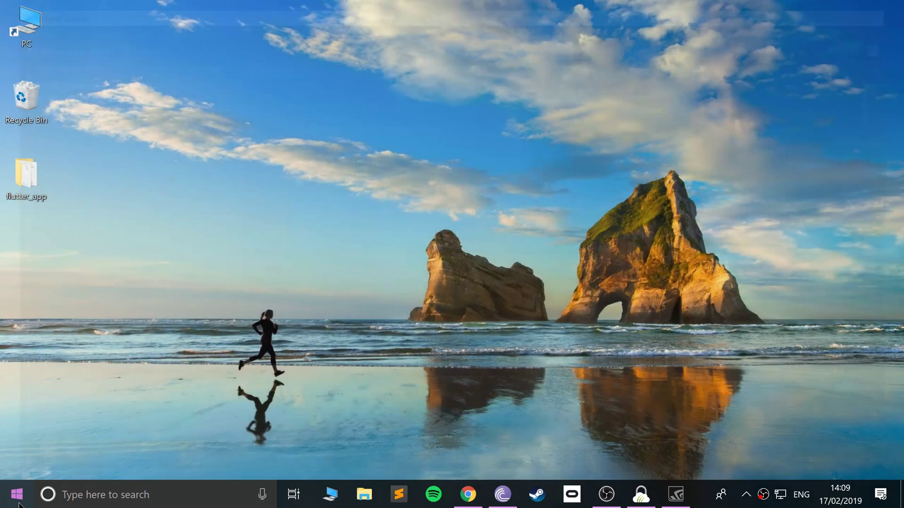
Open Environment Variables via an 'env' search and delete the old ANDROID_HOME variable.
{"action": "left_click", "coordinate": [18, 501]}
{"action": "type", "text": "en"}
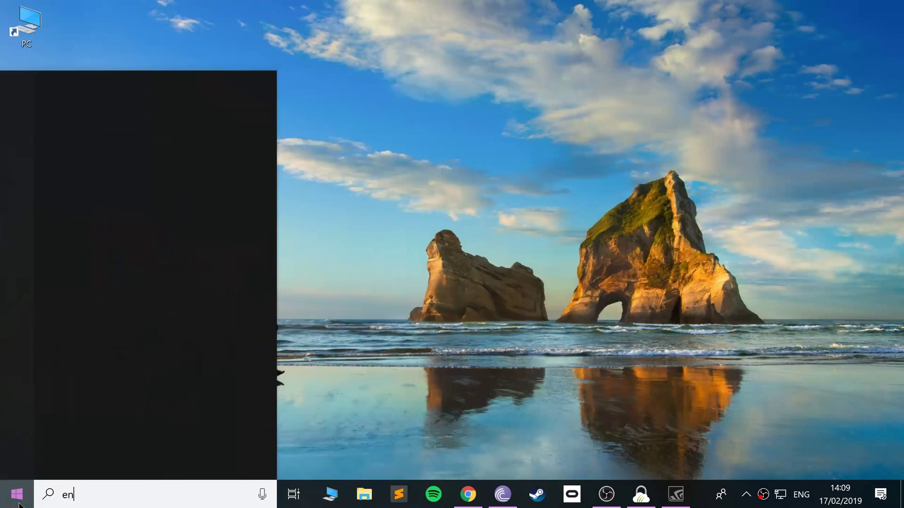
{"action": "type", "text": "v"}
{"action": "key", "text": "Return"}
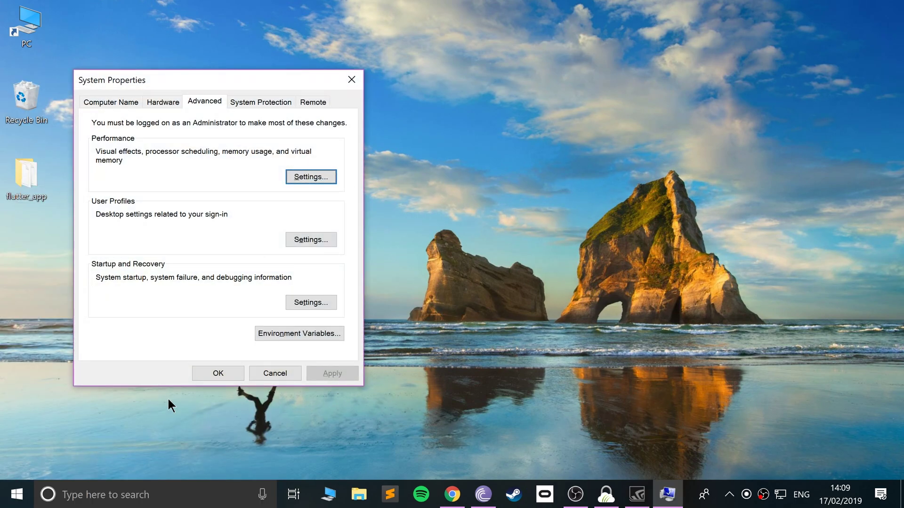
{"action": "left_click", "coordinate": [284, 335]}
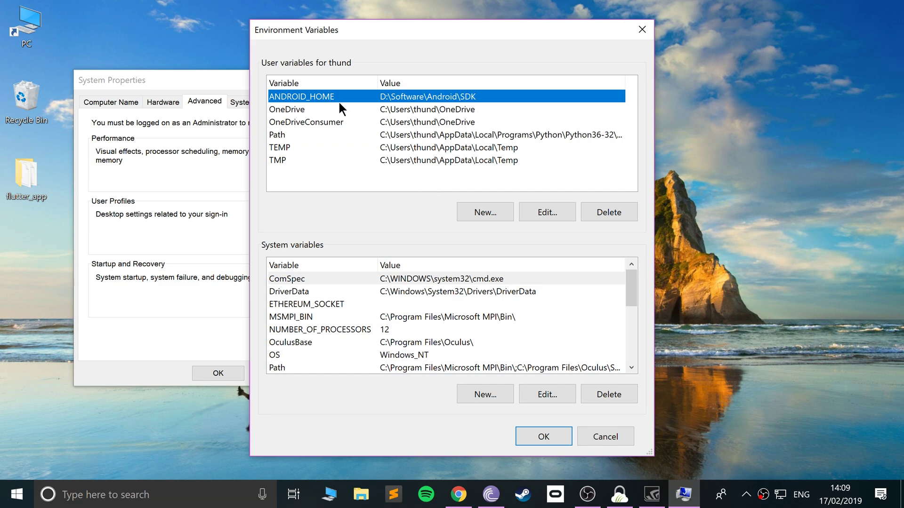
{"action": "left_click", "coordinate": [598, 205]}
Create a new user variable ANDROID_HOME with value D:\Software\Android\SDK.
{"action": "left_click", "coordinate": [487, 210]}
{"action": "type", "text": "ANDROID_HOME"}
{"action": "left_click", "coordinate": [291, 281]}
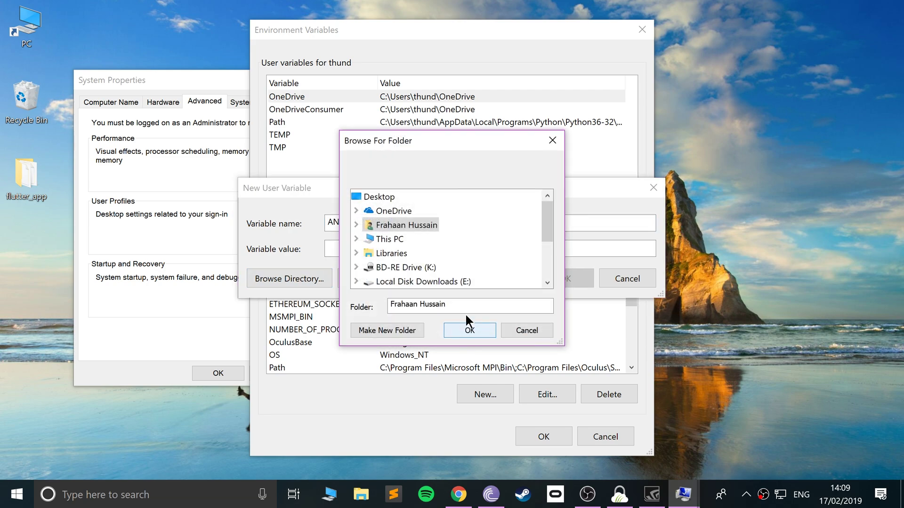
{"action": "left_click", "coordinate": [356, 239]}
{"action": "scroll", "coordinate": [372, 254], "scroll_direction": "down", "scroll_amount": 2}
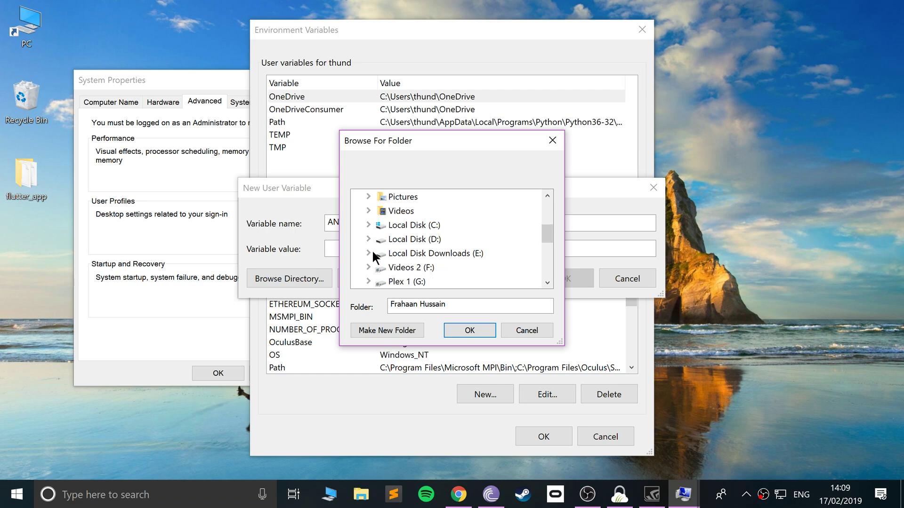
{"action": "left_click", "coordinate": [369, 240]}
{"action": "scroll", "coordinate": [381, 257], "scroll_direction": "down", "scroll_amount": 1}
{"action": "left_click", "coordinate": [380, 240]}
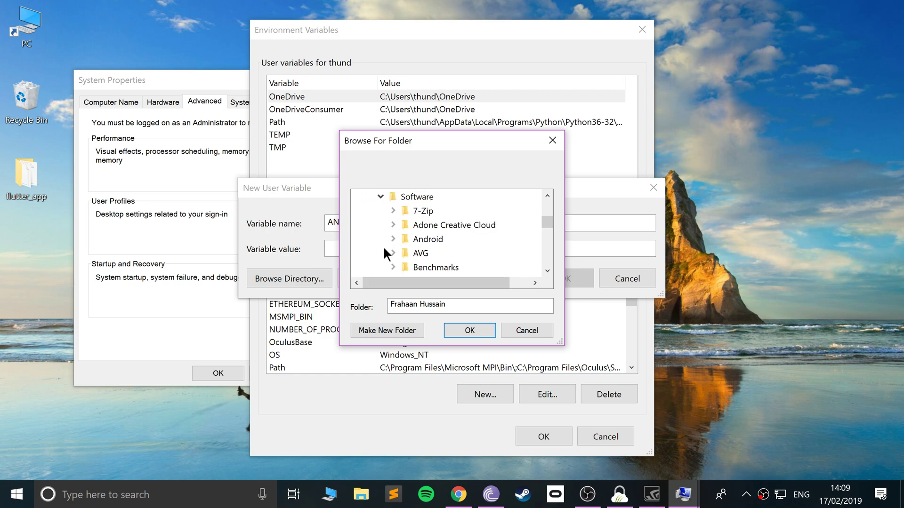
{"action": "left_click", "coordinate": [393, 239]}
{"action": "scroll", "coordinate": [393, 240], "scroll_direction": "down", "scroll_amount": 1}
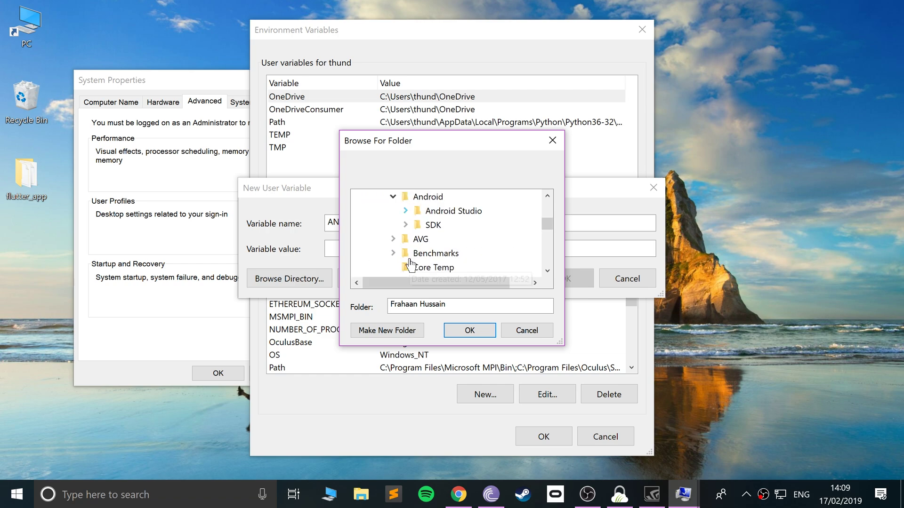
{"action": "left_click", "coordinate": [416, 226]}
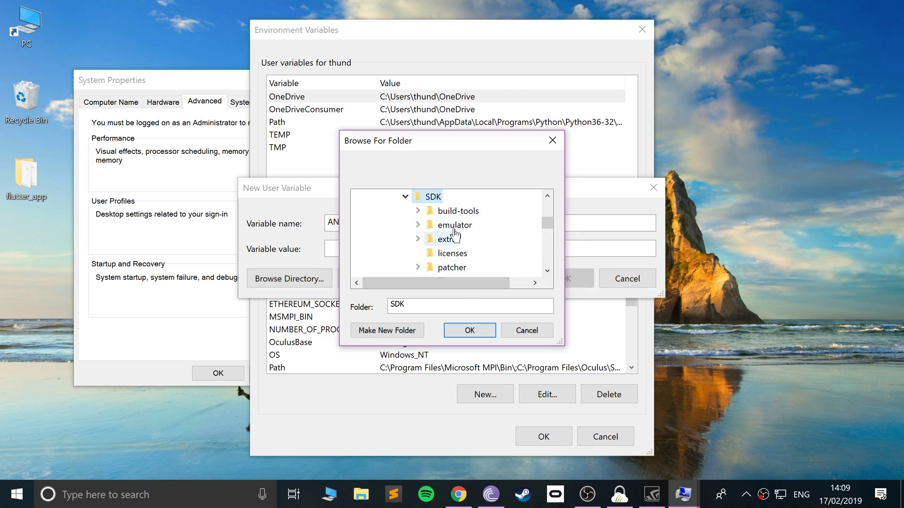
{"action": "left_click", "coordinate": [448, 328]}
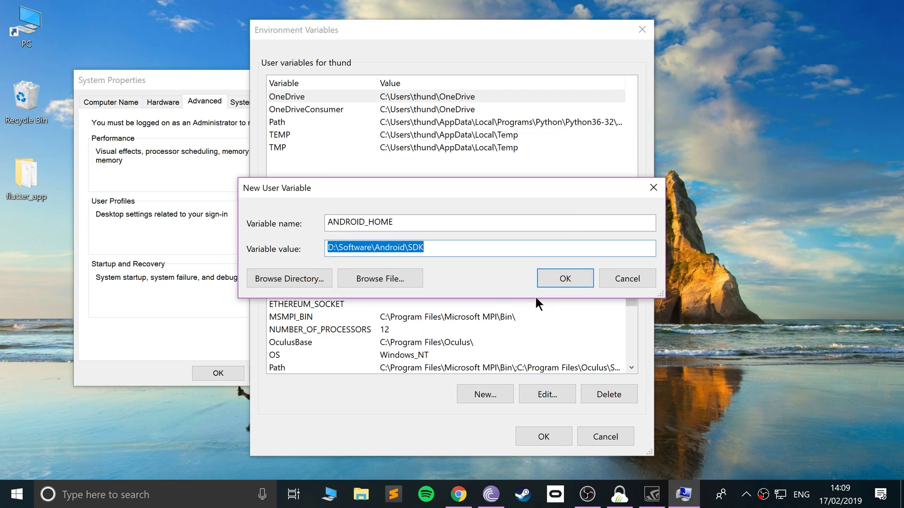
Save the variable and close the Environment Variables and System Properties dialogs.
{"action": "left_click", "coordinate": [555, 277]}
{"action": "left_click", "coordinate": [543, 435]}
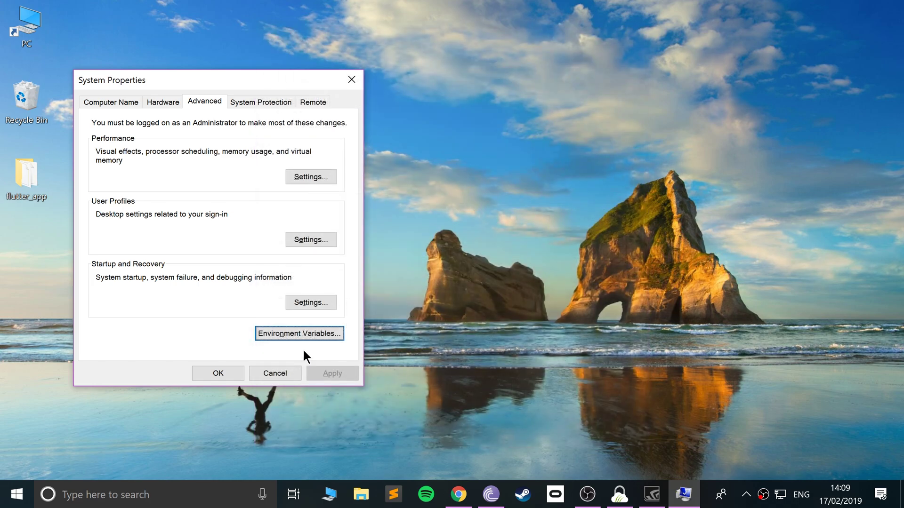
{"action": "left_click", "coordinate": [210, 371]}
{"action": "key", "text": "super"}
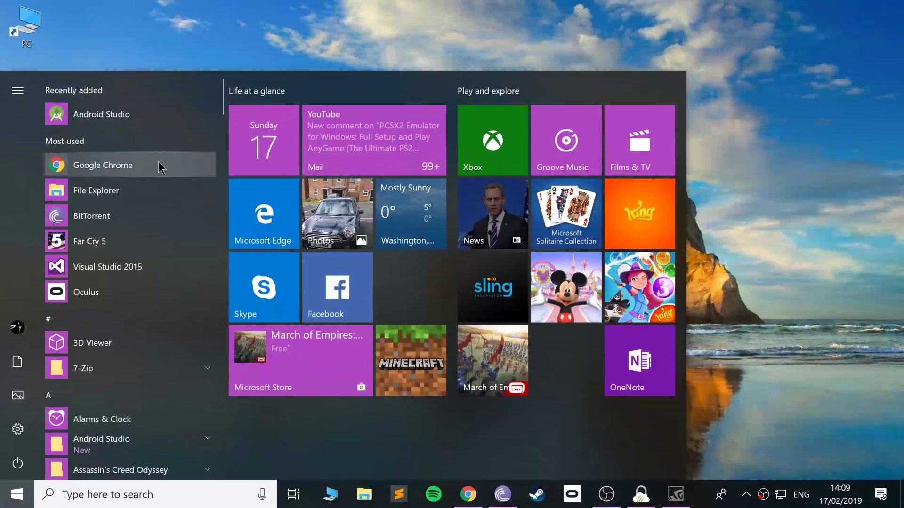
Relaunch Android Studio with flutter_app, then open Command Prompt and enter flutter doctor.
{"action": "left_click", "coordinate": [121, 113]}
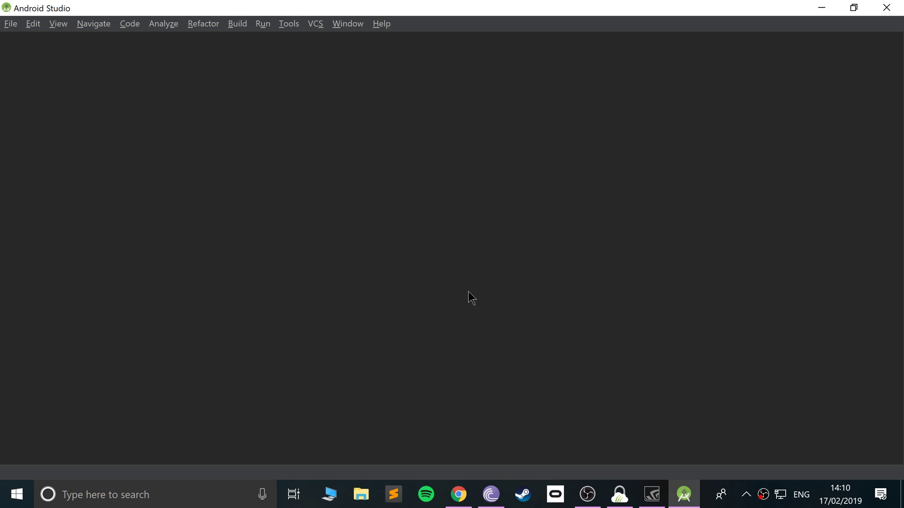
{"action": "left_click", "coordinate": [19, 498]}
{"action": "type", "text": "comm"}
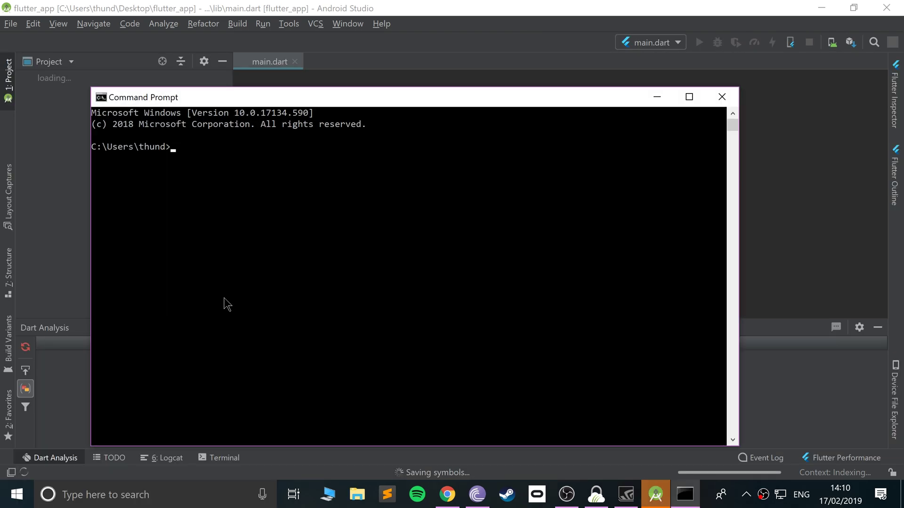
{"action": "type", "text": "flutter "}
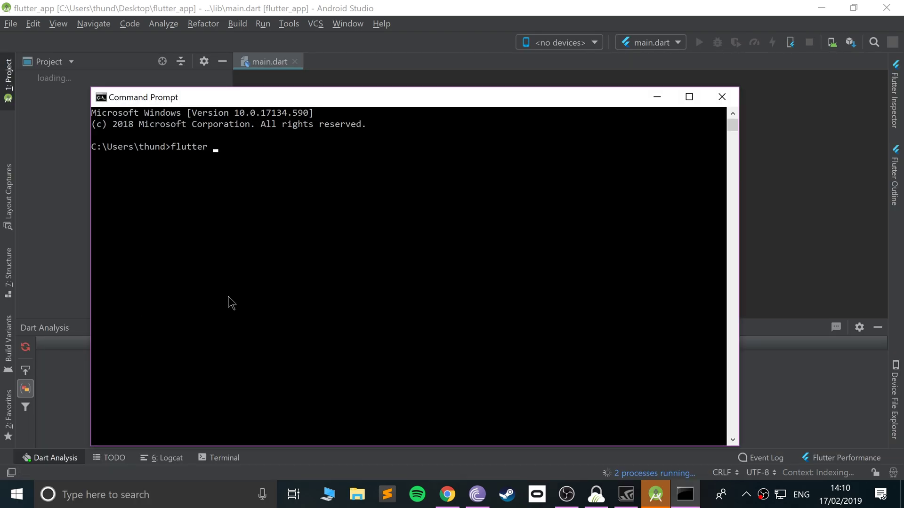
{"action": "type", "text": "doctor"}
Run flutter doctor and highlight the Android toolchain, SDK 28.0.3 and missing plugin warnings.
{"action": "key", "text": "Return"}
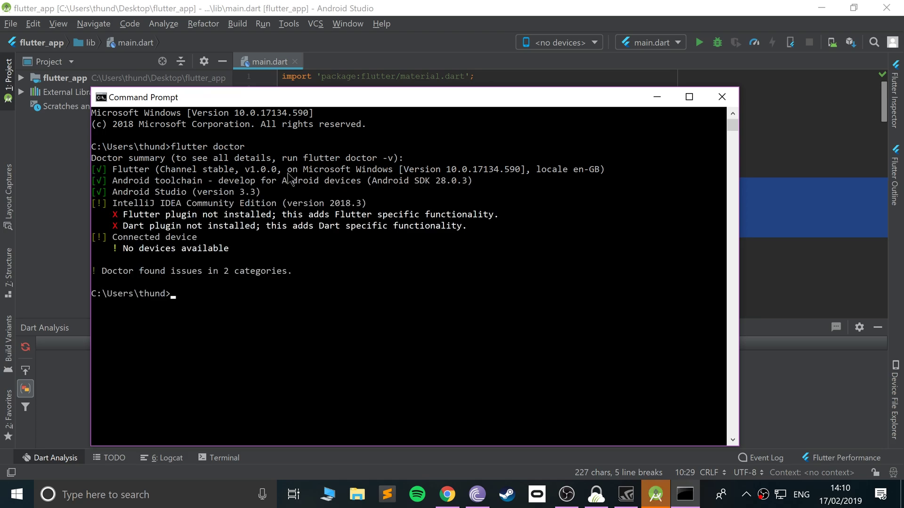
{"action": "left_click_drag", "start_coordinate": [96, 180], "coordinate": [218, 198]}
{"action": "left_click", "coordinate": [218, 197]}
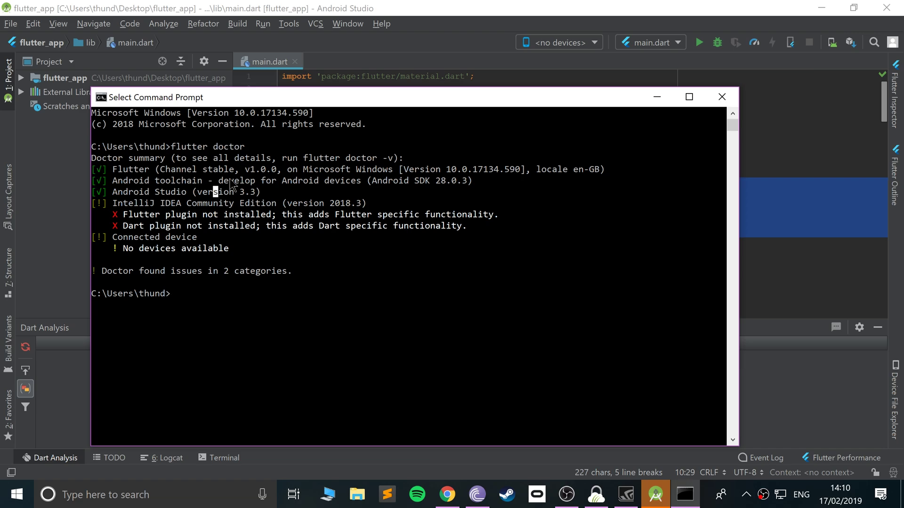
{"action": "left_click_drag", "start_coordinate": [279, 180], "coordinate": [465, 188]}
{"action": "left_click", "coordinate": [464, 185]}
{"action": "left_click_drag", "start_coordinate": [262, 182], "coordinate": [502, 183]}
{"action": "left_click", "coordinate": [502, 181]}
{"action": "left_click_drag", "start_coordinate": [123, 203], "coordinate": [150, 240]}
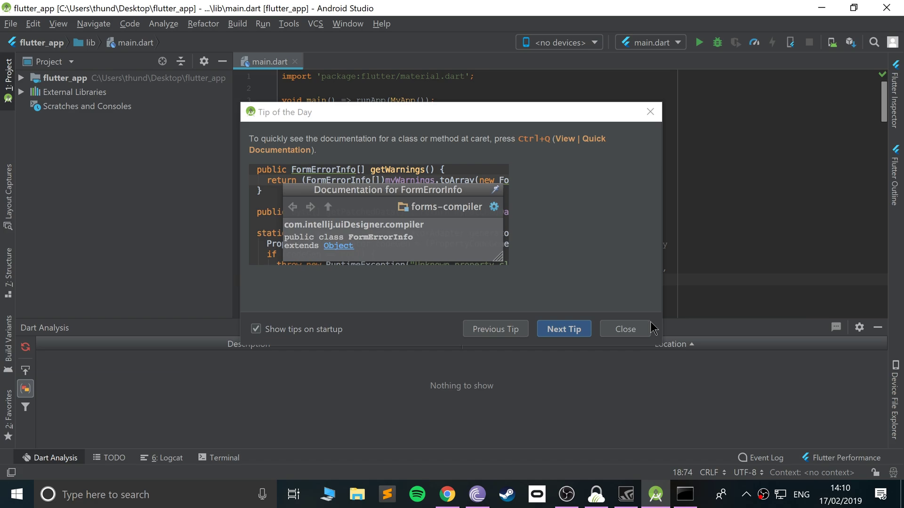
Dismiss the tip of the day and open AVD Manager from the Tools menu.
{"action": "left_click", "coordinate": [625, 330]}
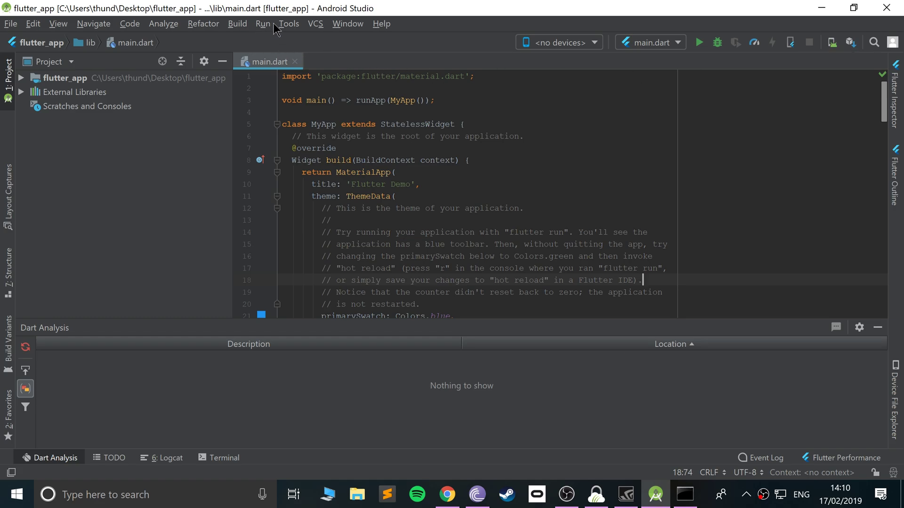
{"action": "left_click", "coordinate": [288, 24]}
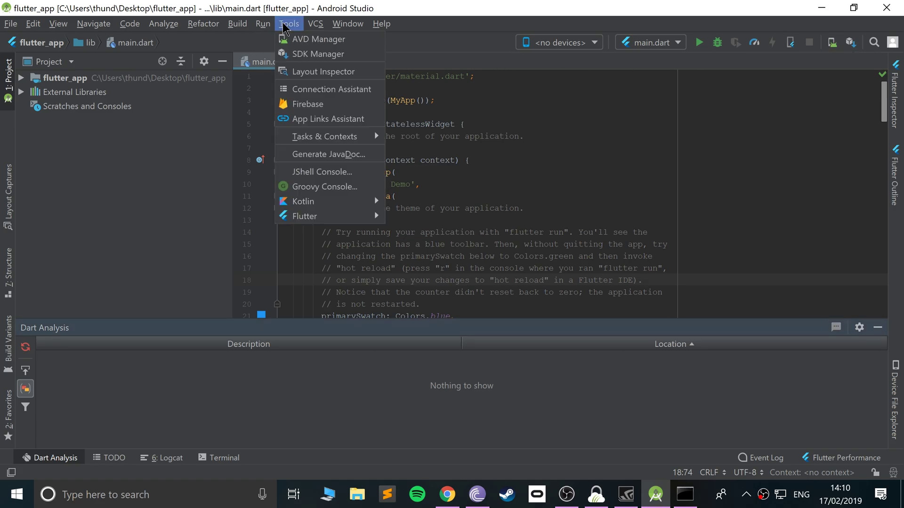
{"action": "left_click", "coordinate": [300, 42]}
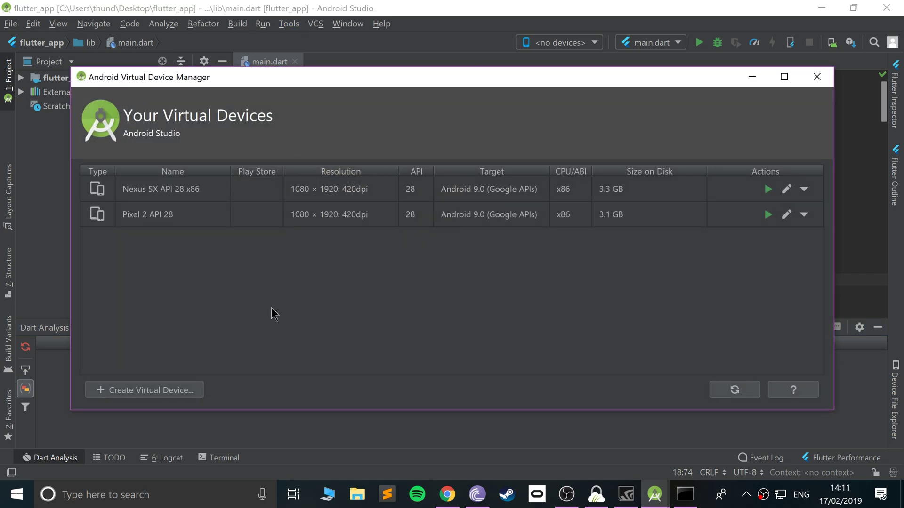
Create a new virtual device with Phone > Pixel 2 hardware and continue to system images.
{"action": "left_click", "coordinate": [154, 394]}
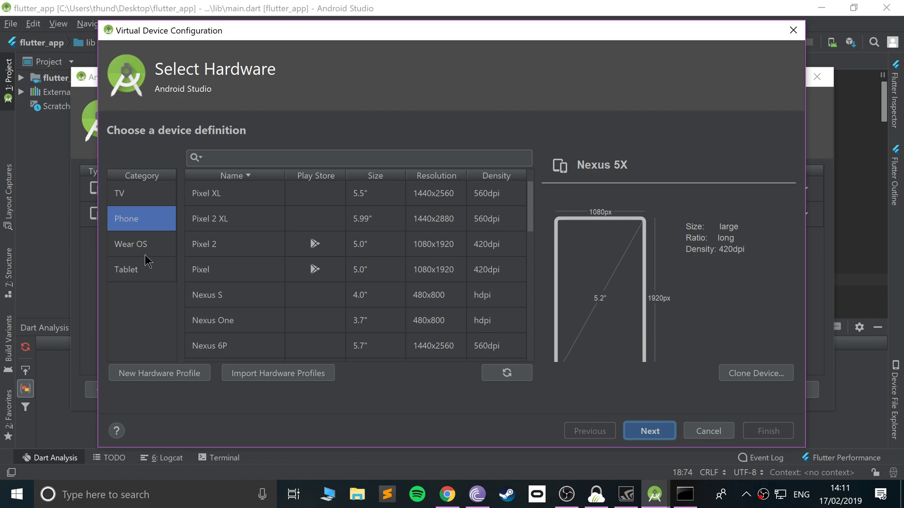
{"action": "left_click", "coordinate": [123, 218]}
{"action": "scroll", "coordinate": [259, 269], "scroll_direction": "down", "scroll_amount": 3}
{"action": "scroll", "coordinate": [259, 270], "scroll_direction": "up", "scroll_amount": 3}
{"action": "left_click", "coordinate": [233, 252]}
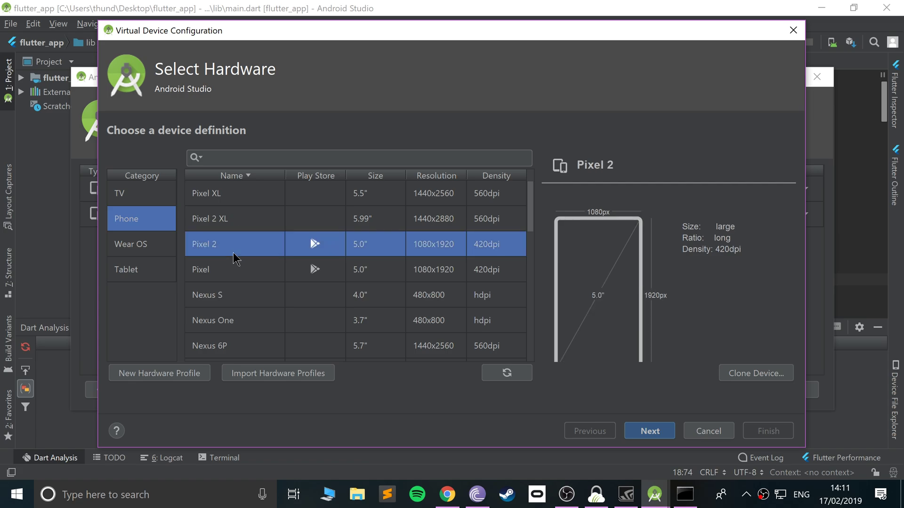
{"action": "left_click", "coordinate": [664, 432]}
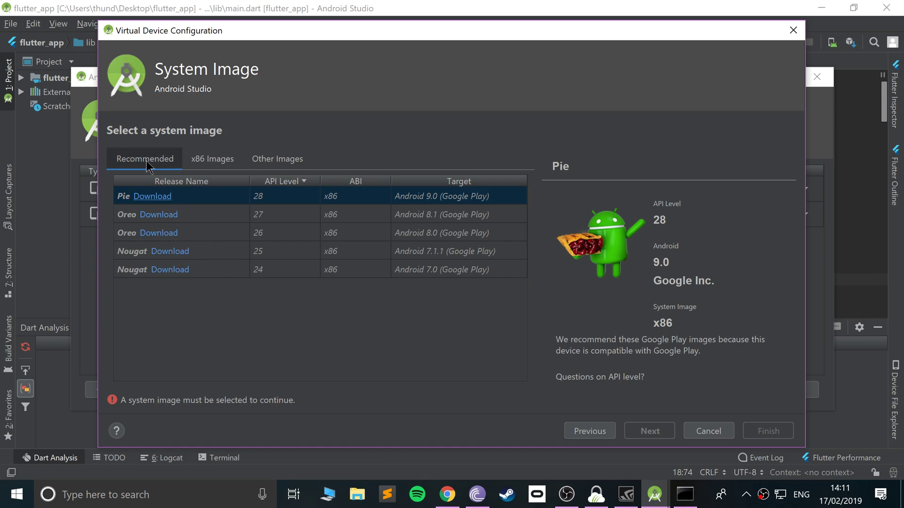
Pick the Pie Android 9.0 x86 Google APIs image on the x86 Images tab and continue.
{"action": "left_click", "coordinate": [205, 161]}
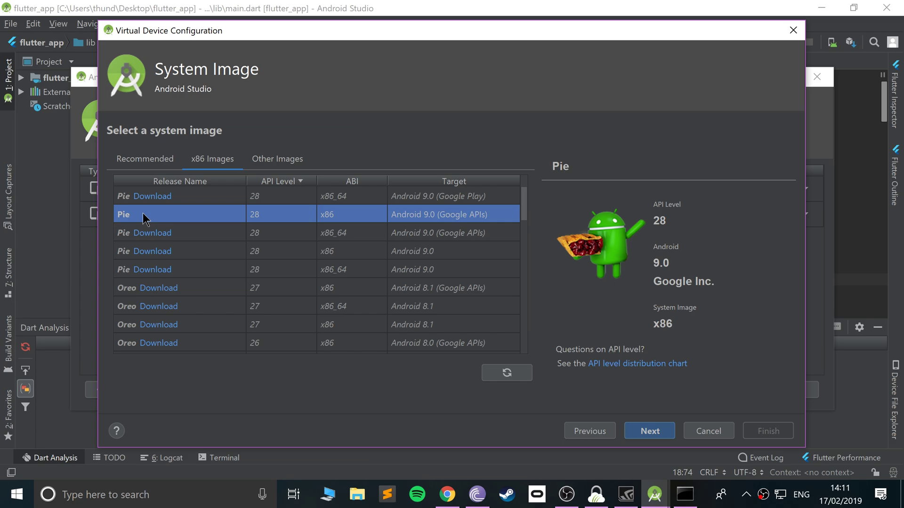
{"action": "left_click", "coordinate": [168, 159]}
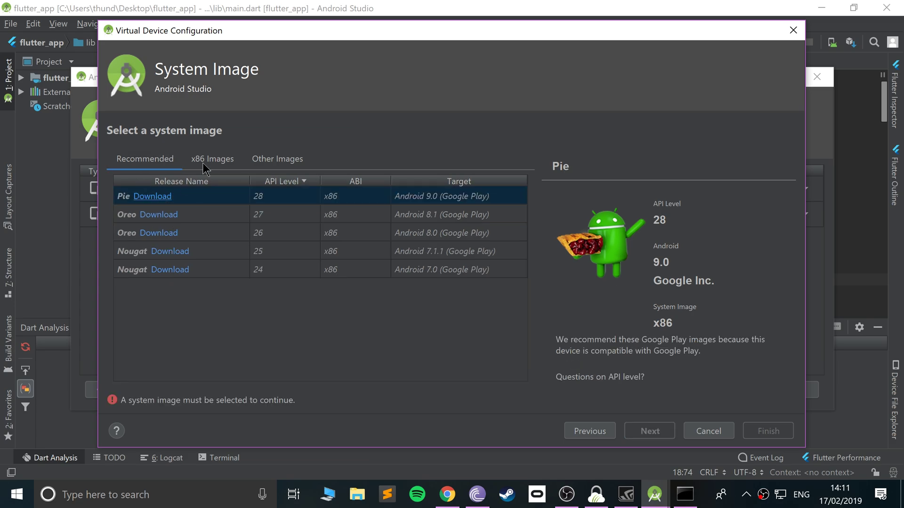
{"action": "left_click", "coordinate": [222, 162]}
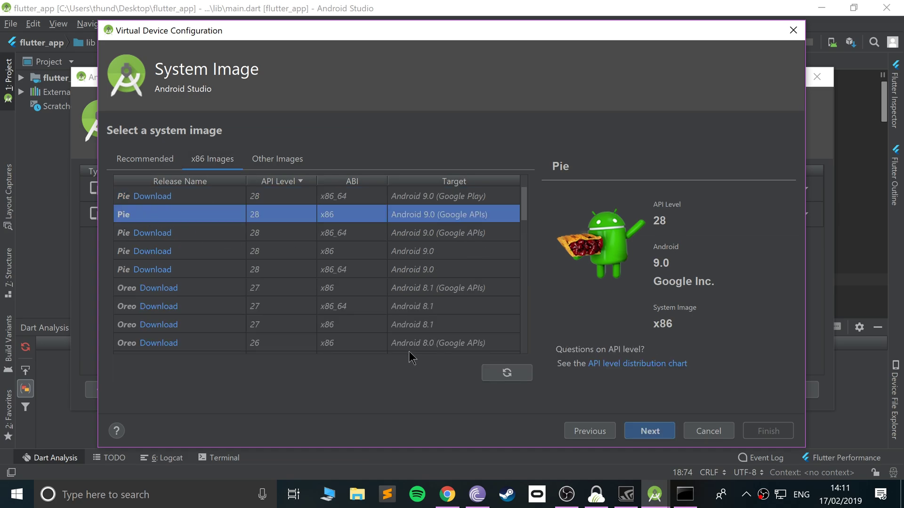
{"action": "left_click", "coordinate": [649, 430]}
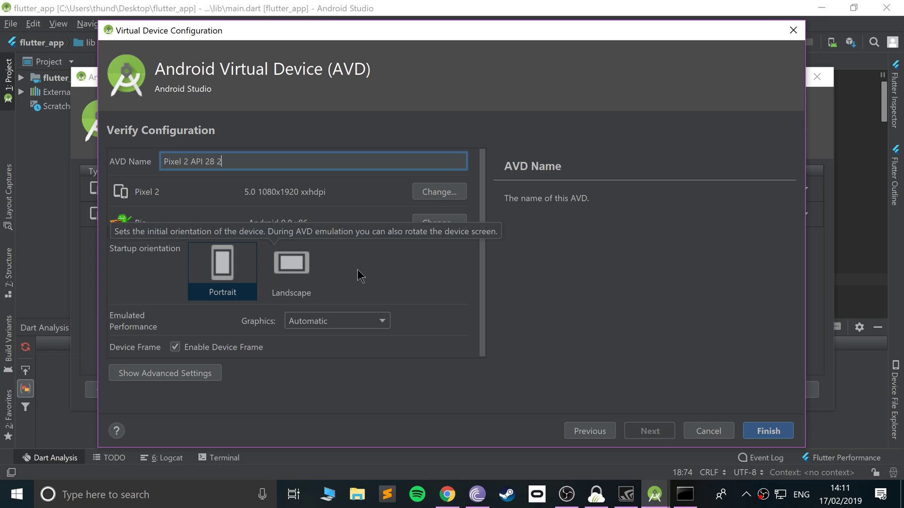
In advanced settings, set the device's Graphics to Hardware - GLES 2.0.
{"action": "triple_click", "coordinate": [252, 161]}
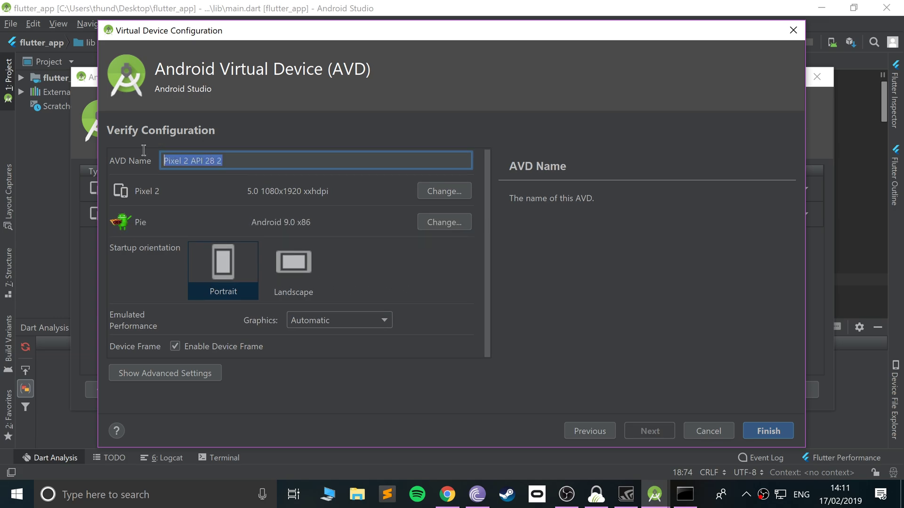
{"action": "left_click", "coordinate": [196, 374]}
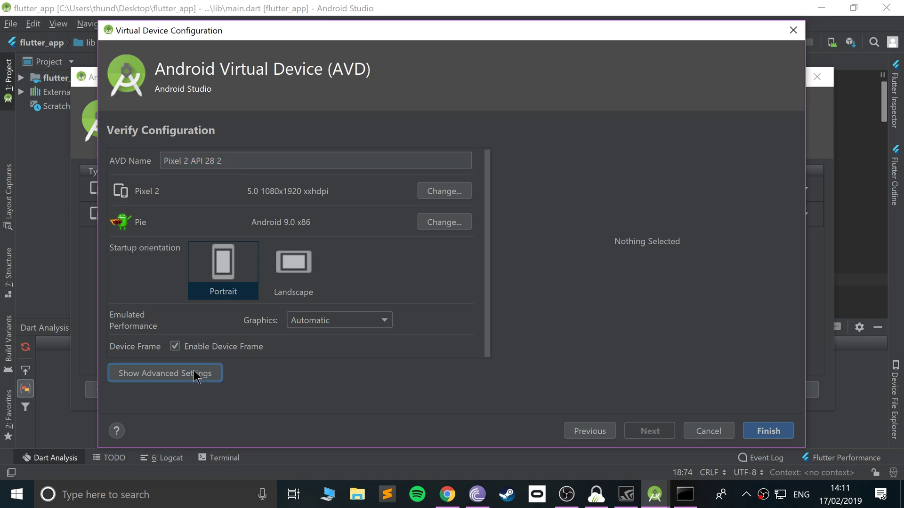
{"action": "scroll", "coordinate": [291, 328], "scroll_direction": "down", "scroll_amount": 1}
{"action": "scroll", "coordinate": [285, 295], "scroll_direction": "down", "scroll_amount": 1}
{"action": "scroll", "coordinate": [285, 288], "scroll_direction": "down", "scroll_amount": 5}
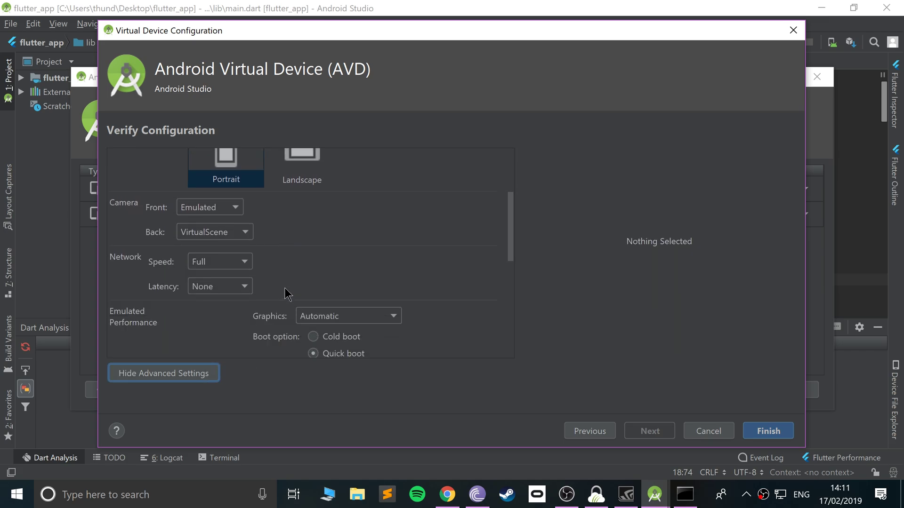
{"action": "scroll", "coordinate": [297, 273], "scroll_direction": "down", "scroll_amount": 1}
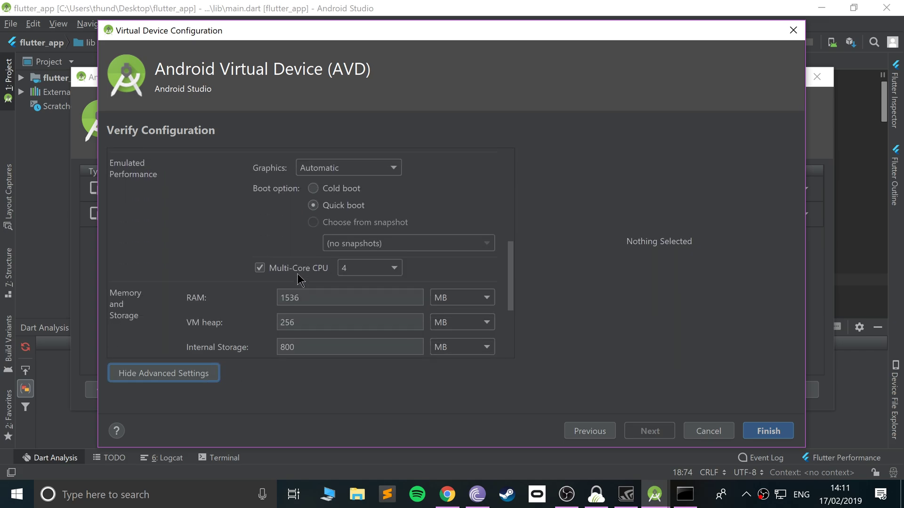
{"action": "scroll", "coordinate": [297, 274], "scroll_direction": "up", "scroll_amount": 2}
{"action": "left_click", "coordinate": [309, 214]}
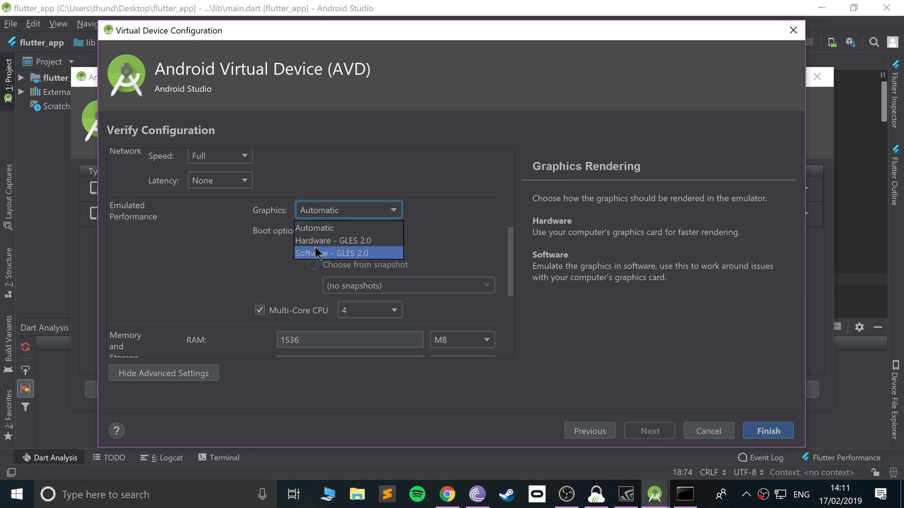
{"action": "left_click", "coordinate": [315, 237]}
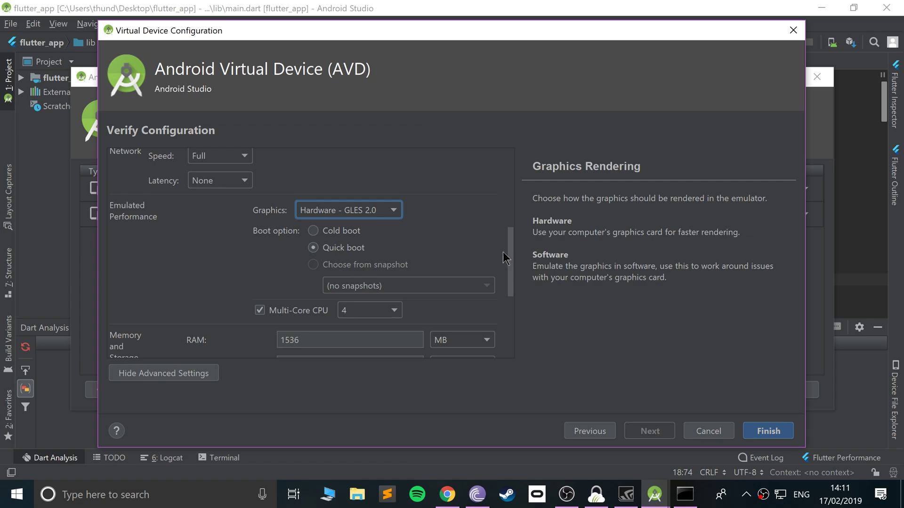
Finish creating the Pixel 2 API 28 2 virtual device.
{"action": "scroll", "coordinate": [423, 278], "scroll_direction": "down", "scroll_amount": 5}
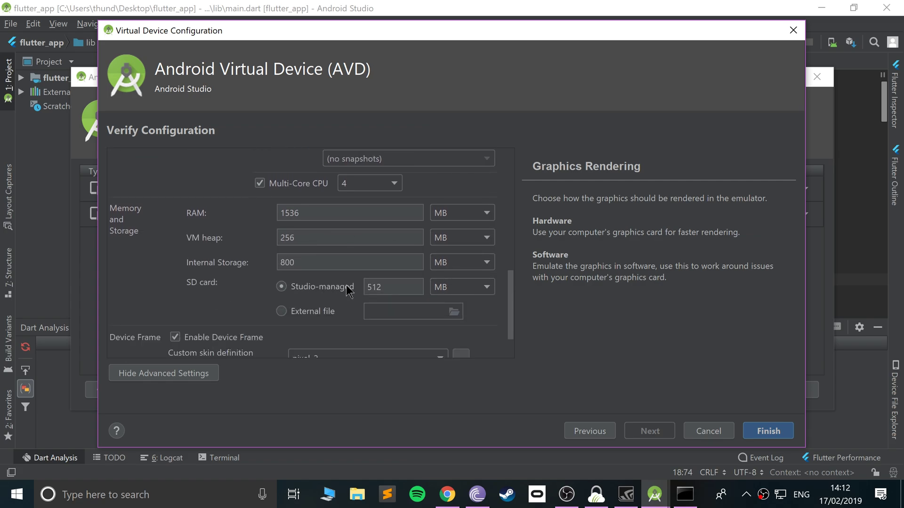
{"action": "mouse_move", "coordinate": [348, 291]}
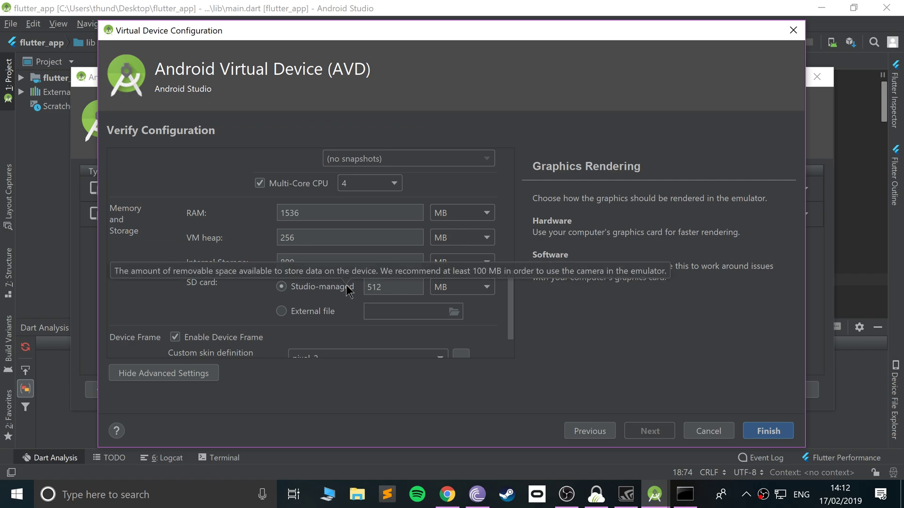
{"action": "scroll", "coordinate": [391, 262], "scroll_direction": "down", "scroll_amount": 2}
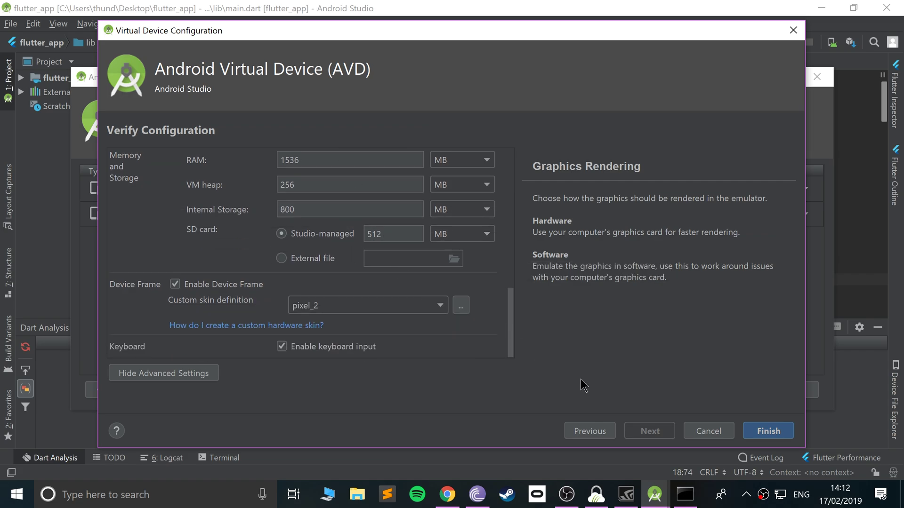
{"action": "left_click", "coordinate": [761, 434]}
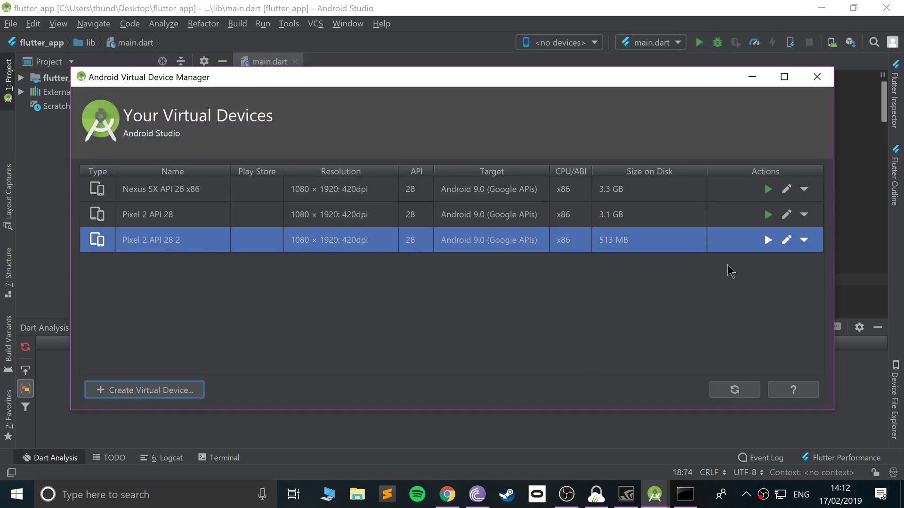
Launch the Pixel 2 API 28 2 emulator, move it right, and minimize the AVD Manager.
{"action": "left_click", "coordinate": [768, 240]}
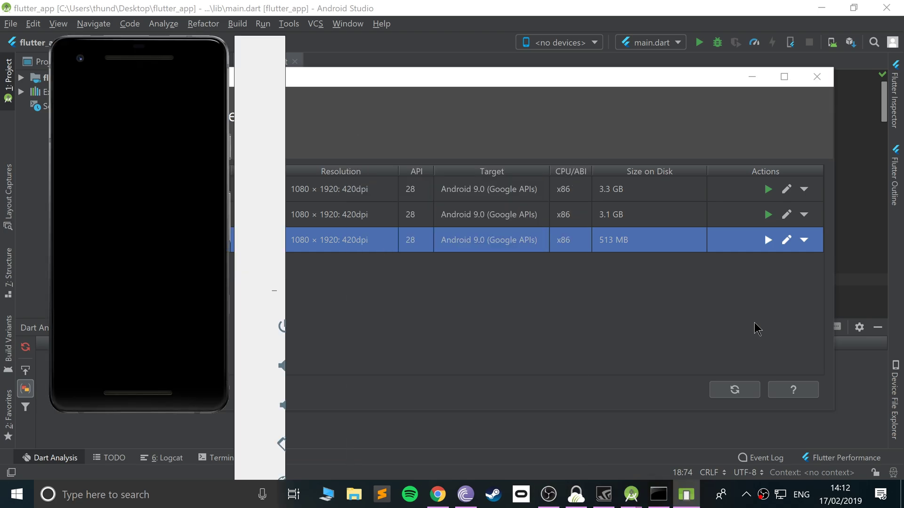
{"action": "left_click_drag", "start_coordinate": [150, 56], "coordinate": [489, 88]}
{"action": "left_click", "coordinate": [755, 80]}
{"action": "left_click", "coordinate": [755, 81]}
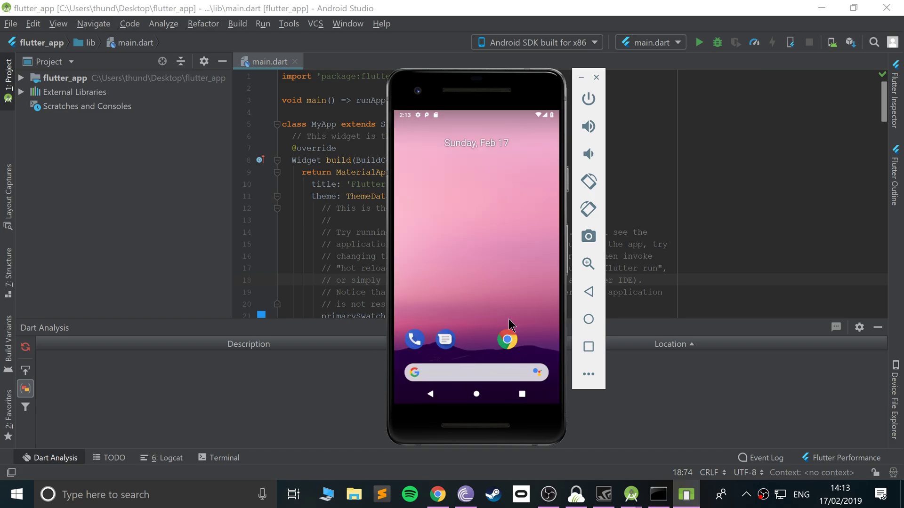
{"action": "left_click", "coordinate": [720, 161]}
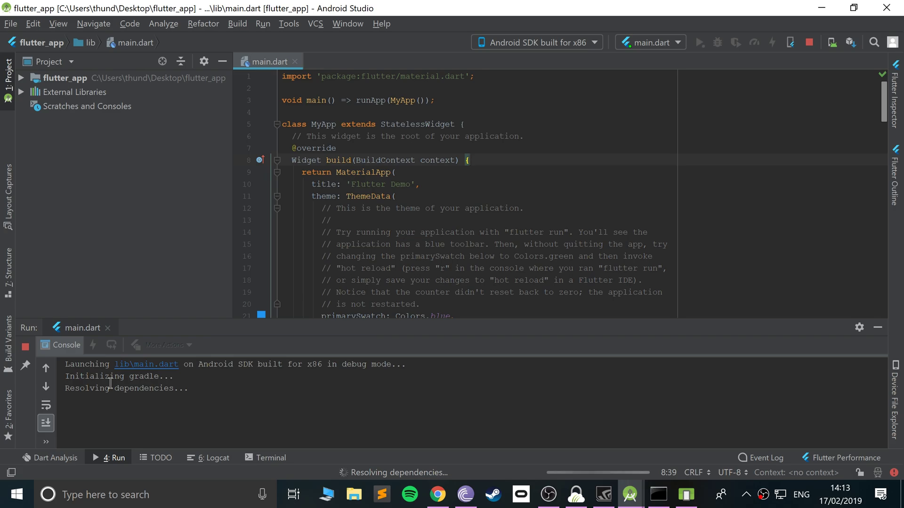
Check the Run console's Gradle and Resolving dependencies messages while main.dart launches.
{"action": "left_click_drag", "start_coordinate": [82, 376], "coordinate": [156, 379]}
{"action": "triple_click", "coordinate": [151, 389]}
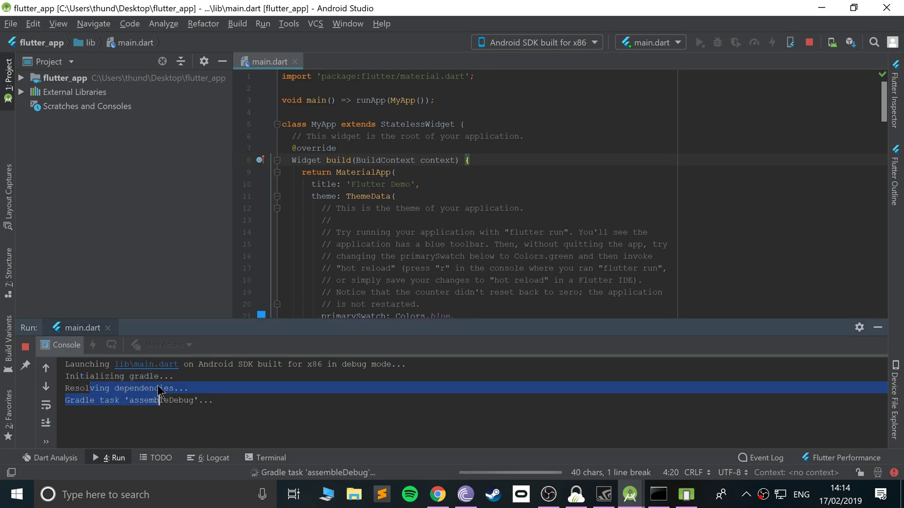
{"action": "left_click", "coordinate": [144, 389]}
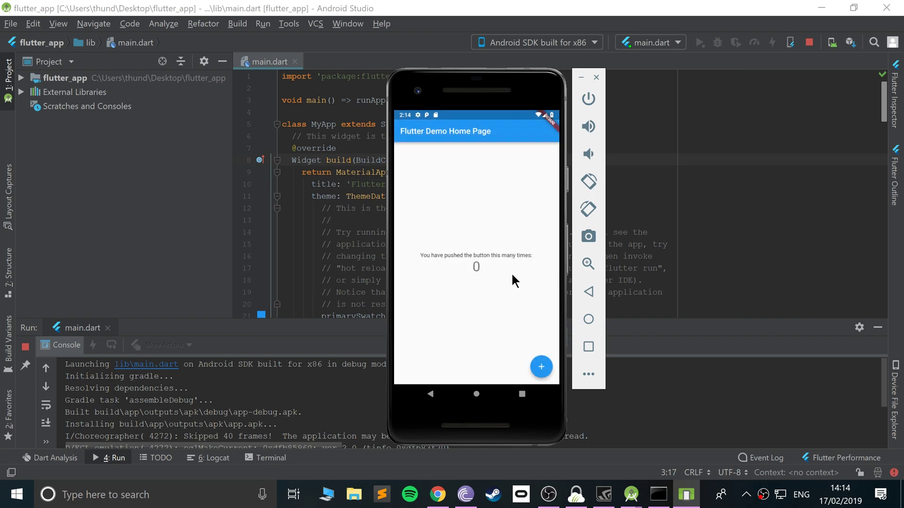
Tap the demo app's + button repeatedly until the counter reaches 15.
{"action": "left_click", "coordinate": [543, 372]}
{"action": "left_click", "coordinate": [543, 371]}
{"action": "left_click", "coordinate": [544, 372]}
{"action": "left_click", "coordinate": [544, 372]}
{"action": "left_click", "coordinate": [544, 372]}
{"action": "double_click", "coordinate": [544, 371]}
{"action": "double_click", "coordinate": [543, 371]}
{"action": "double_click", "coordinate": [543, 371]}
{"action": "left_click", "coordinate": [544, 370]}
{"action": "double_click", "coordinate": [544, 371]}
{"action": "left_click", "coordinate": [544, 371]}
Stop the flutter_app debug session, check the emulator's home screen, and return to main.dart.
{"action": "left_click", "coordinate": [680, 184]}
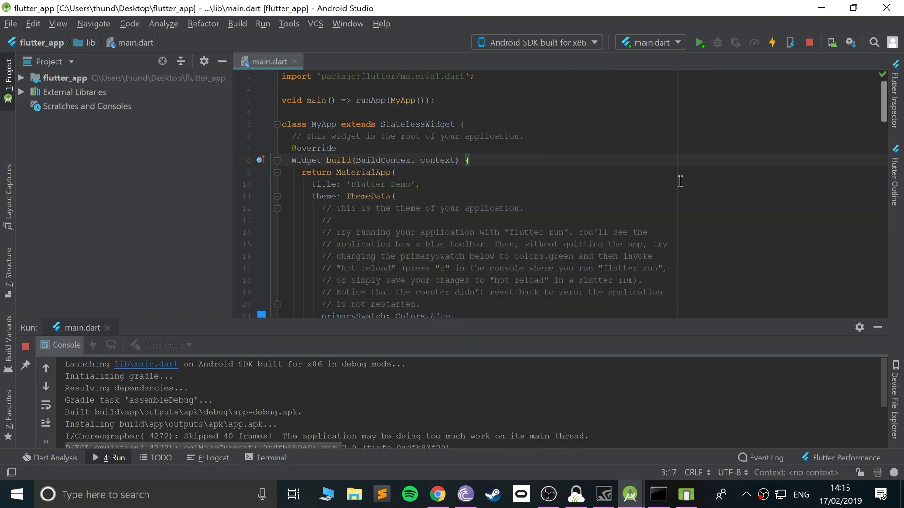
{"action": "left_click", "coordinate": [811, 43]}
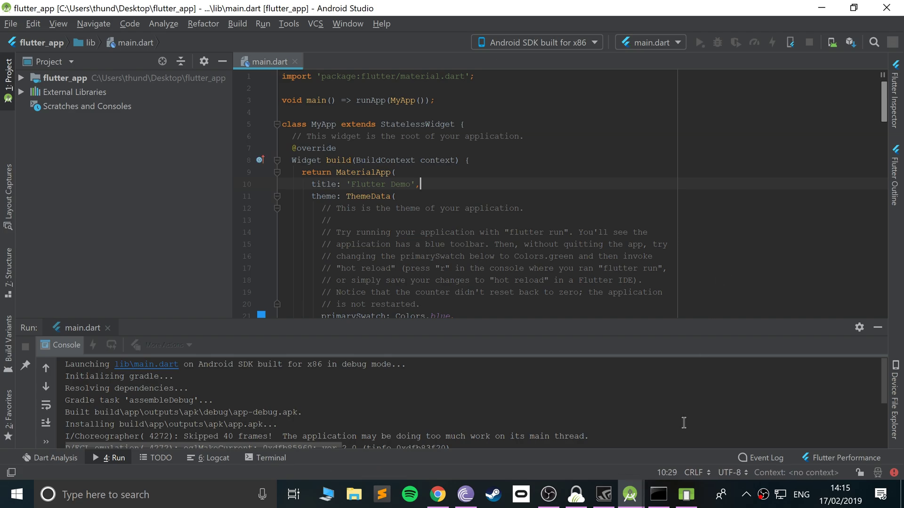
{"action": "left_click", "coordinate": [687, 494]}
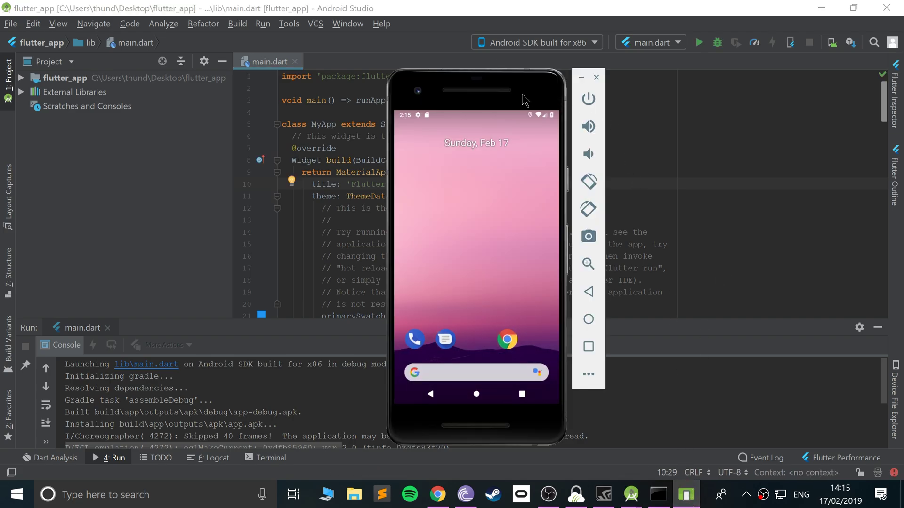
{"action": "left_click", "coordinate": [536, 197]}
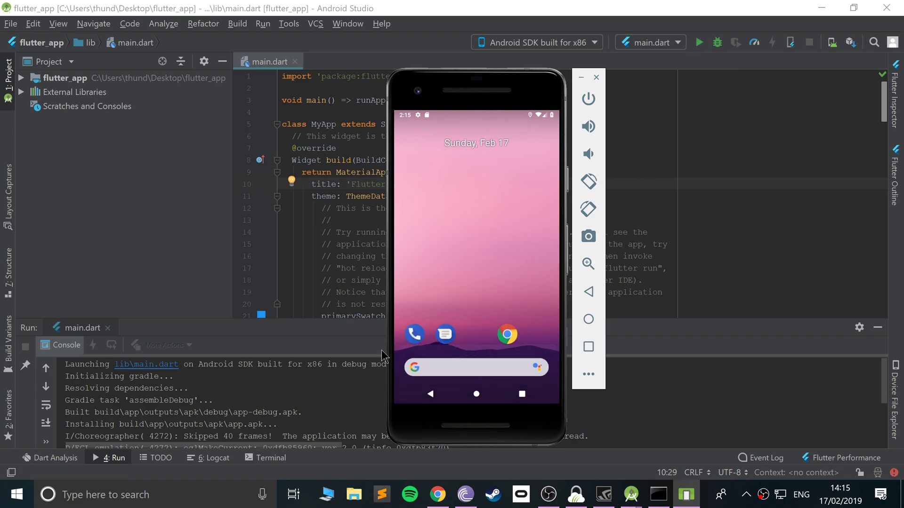
{"action": "left_click", "coordinate": [749, 273]}
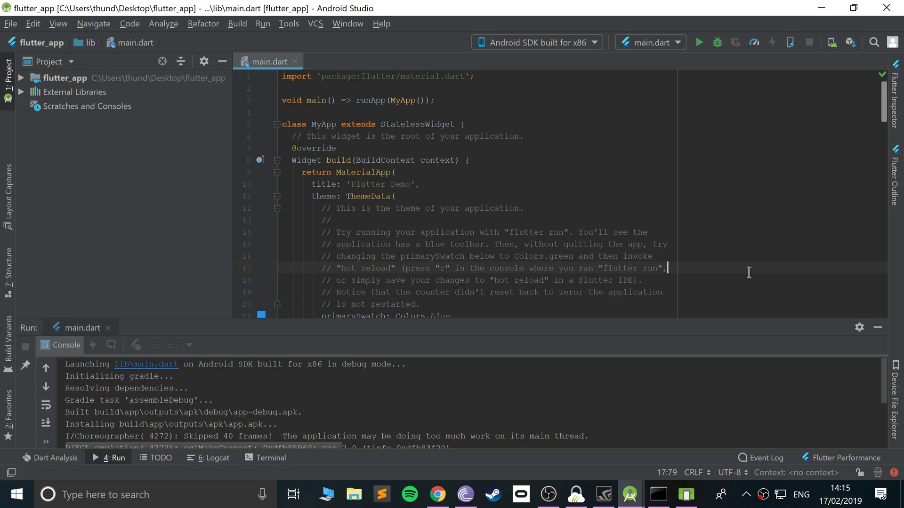